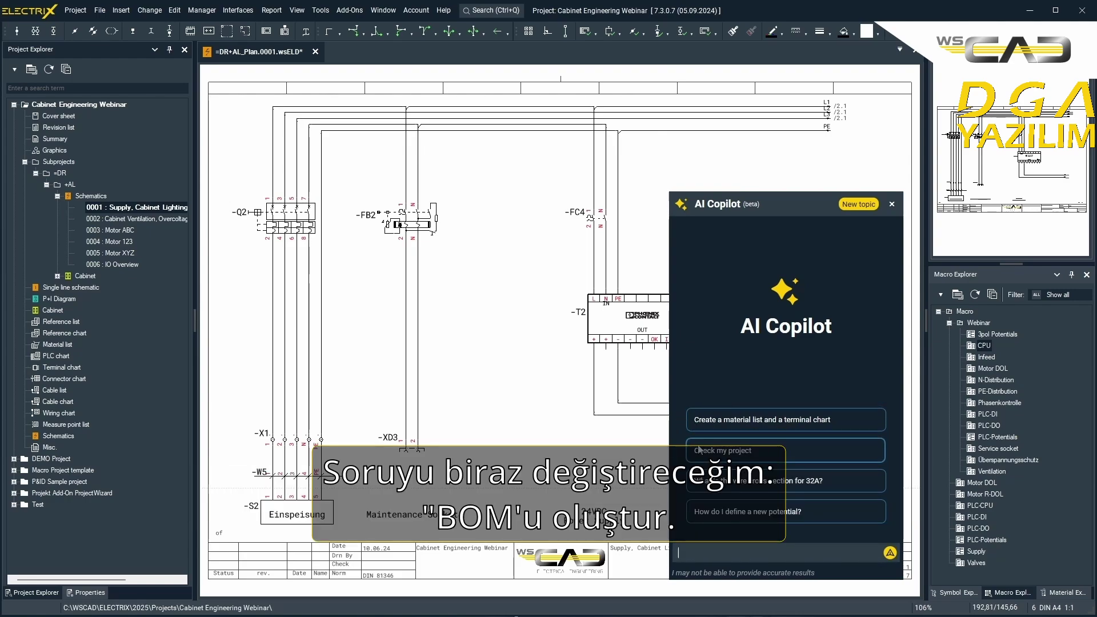
Ask the AI Copilot to generate the BOM, the cable list, the cover sheet and the terminal chart
type("gene")
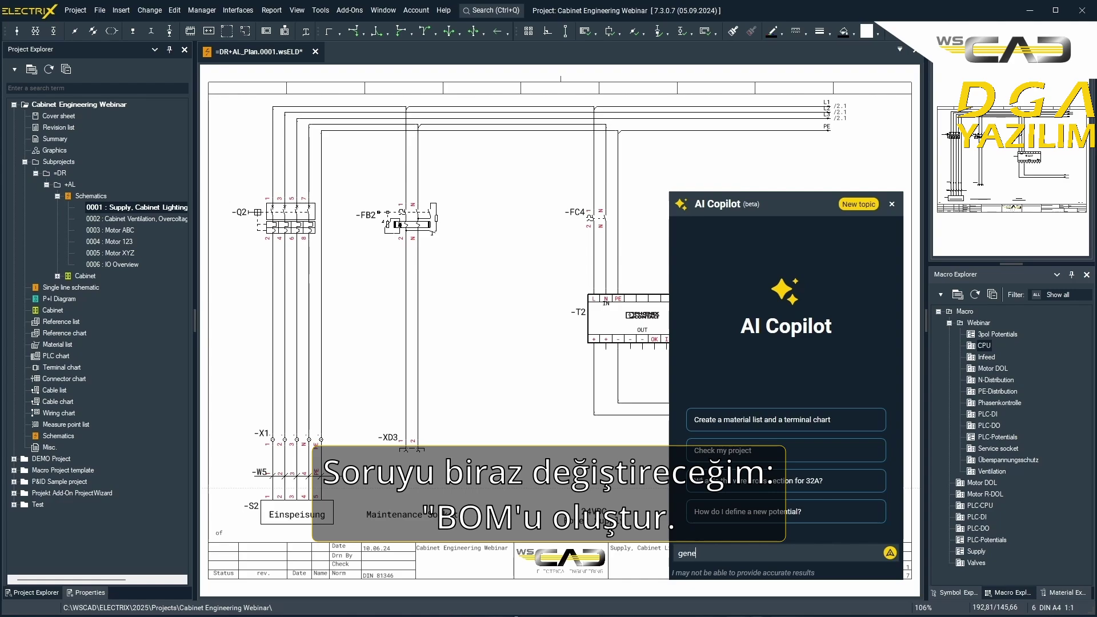
type("rate the BOM, and also ")
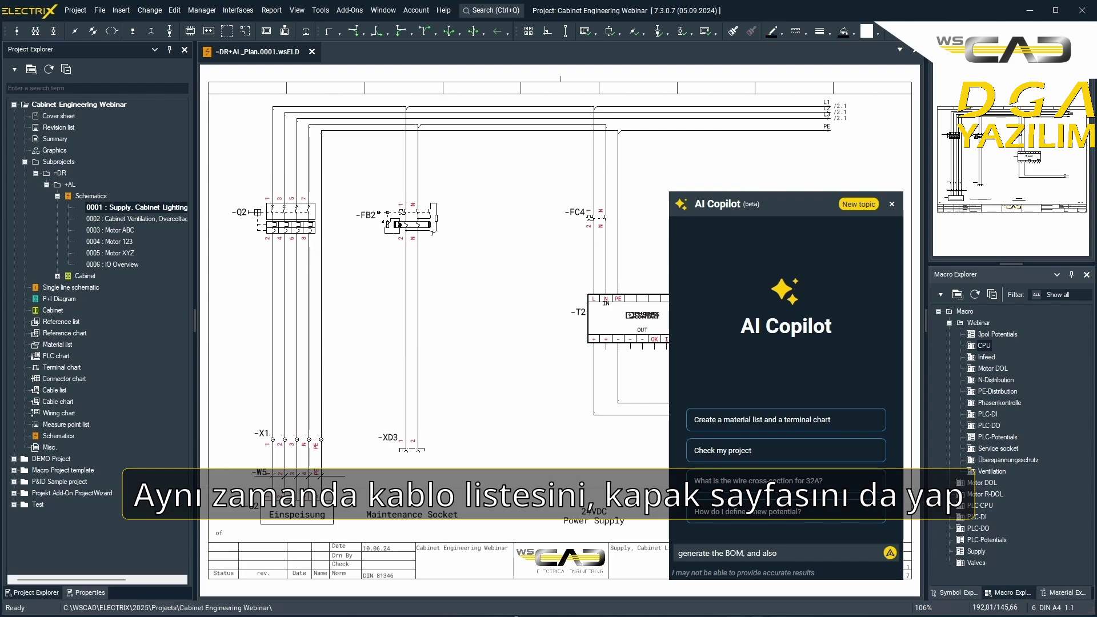
type("do the cable list, and the cover sheet, and")
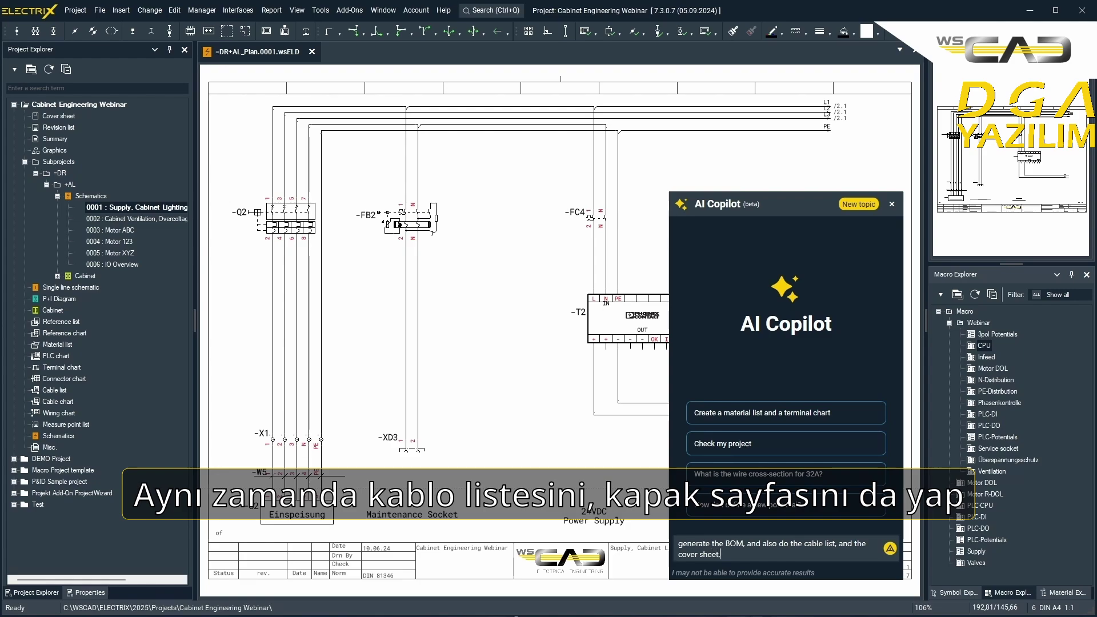
type(" while you a")
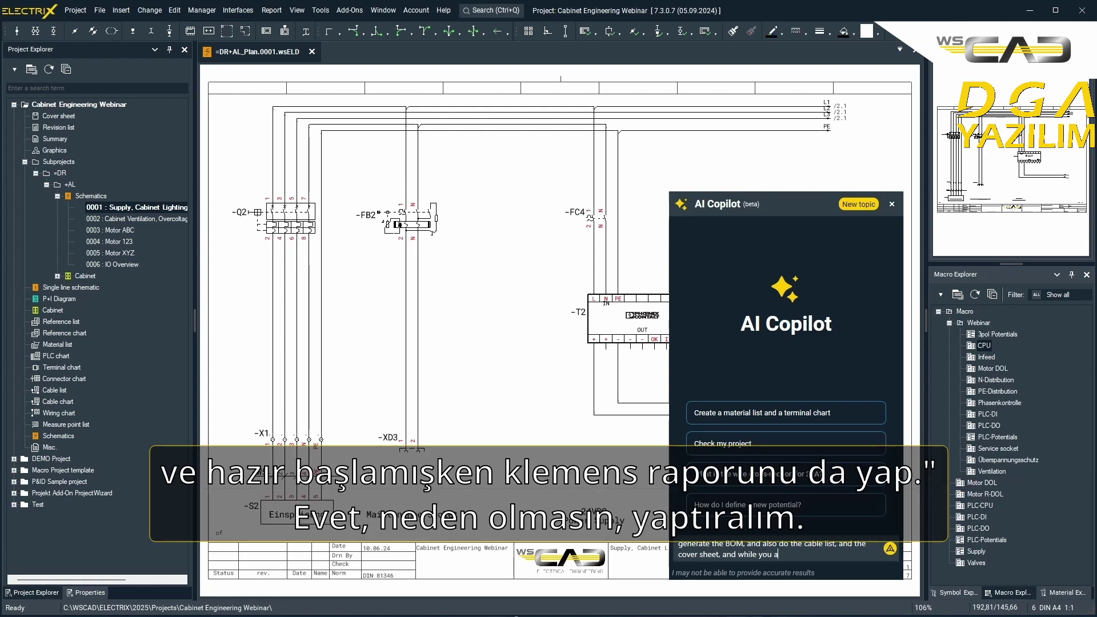
type("re at it, please generate the te")
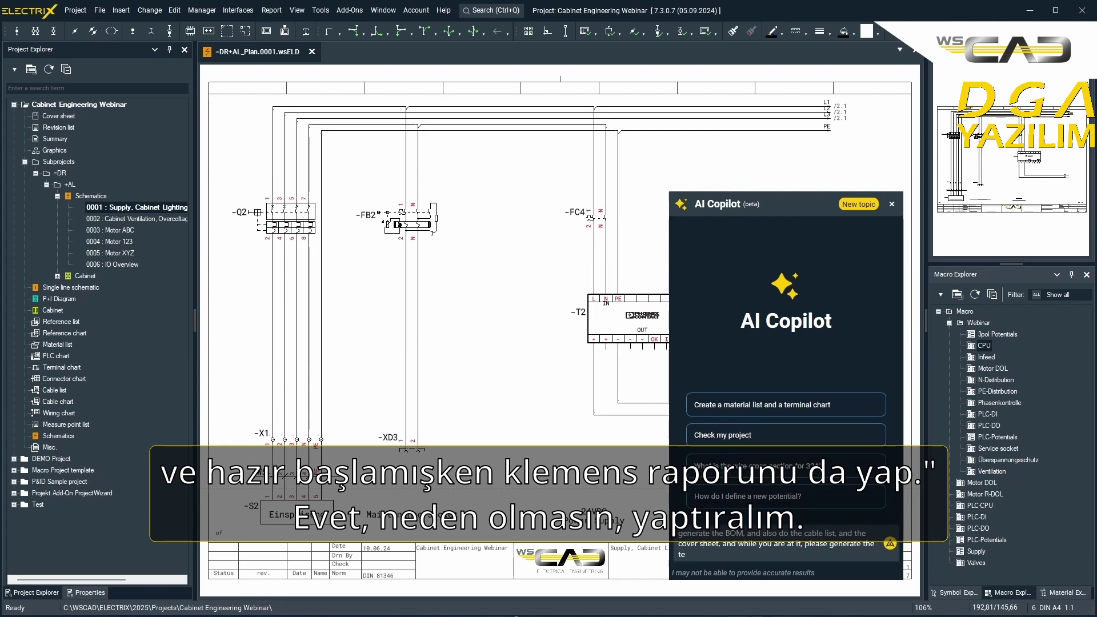
type("rminal chart.")
key("shift+Return")
type("Plea")
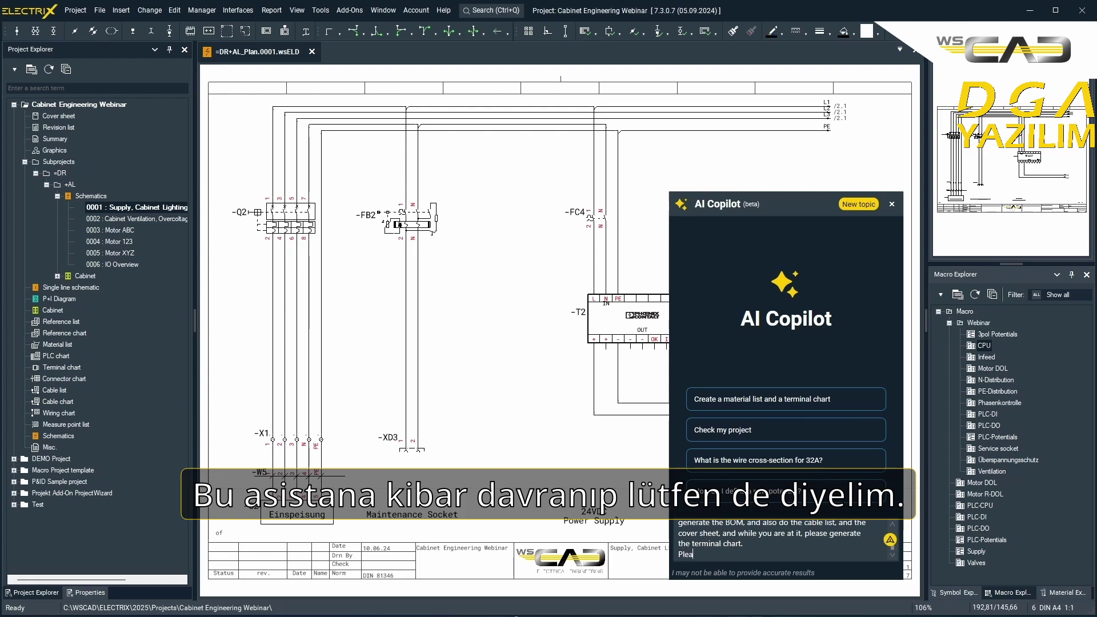
type("se")
key("Return")
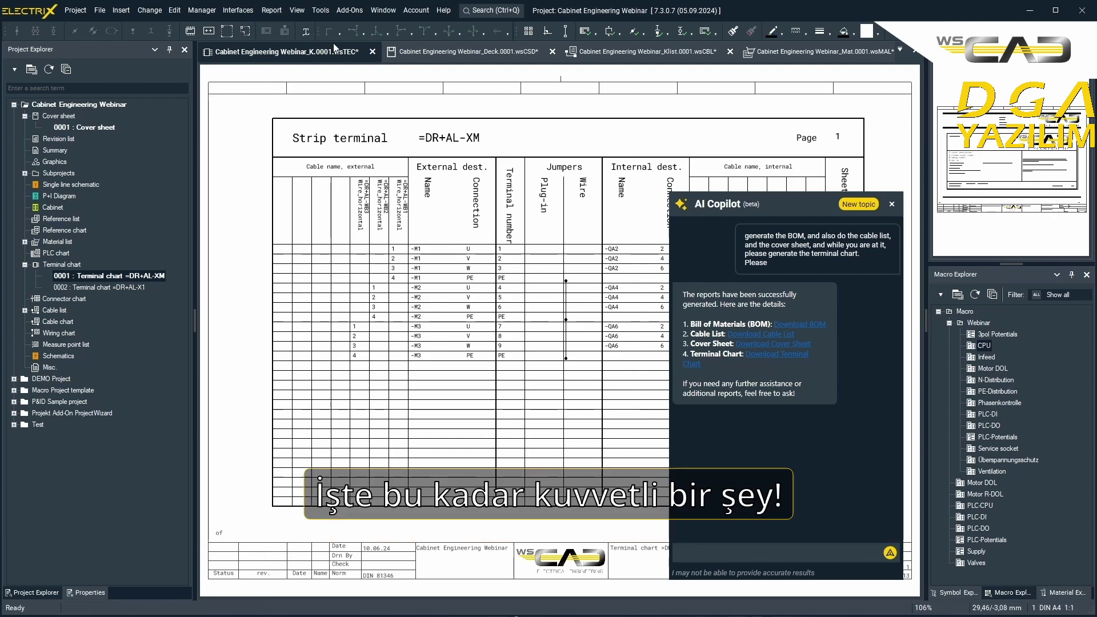
Close the four generated report documents, leaving only the =DR+AL_Plan.0001 schematic open
left_click(372, 51)
left_click(384, 52)
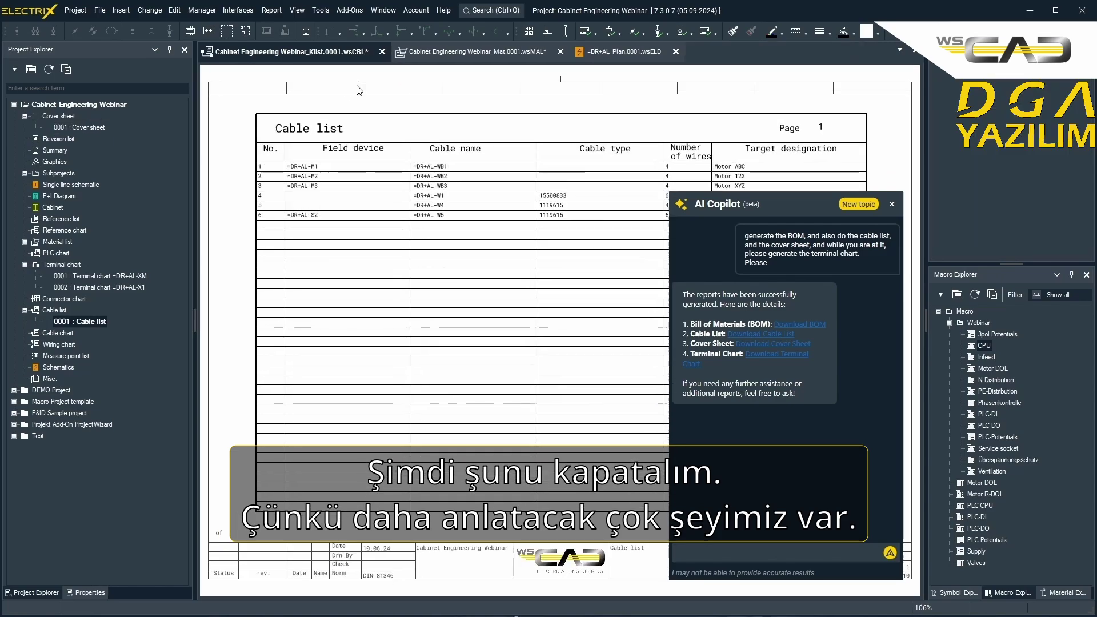
left_click(383, 52)
left_click(383, 51)
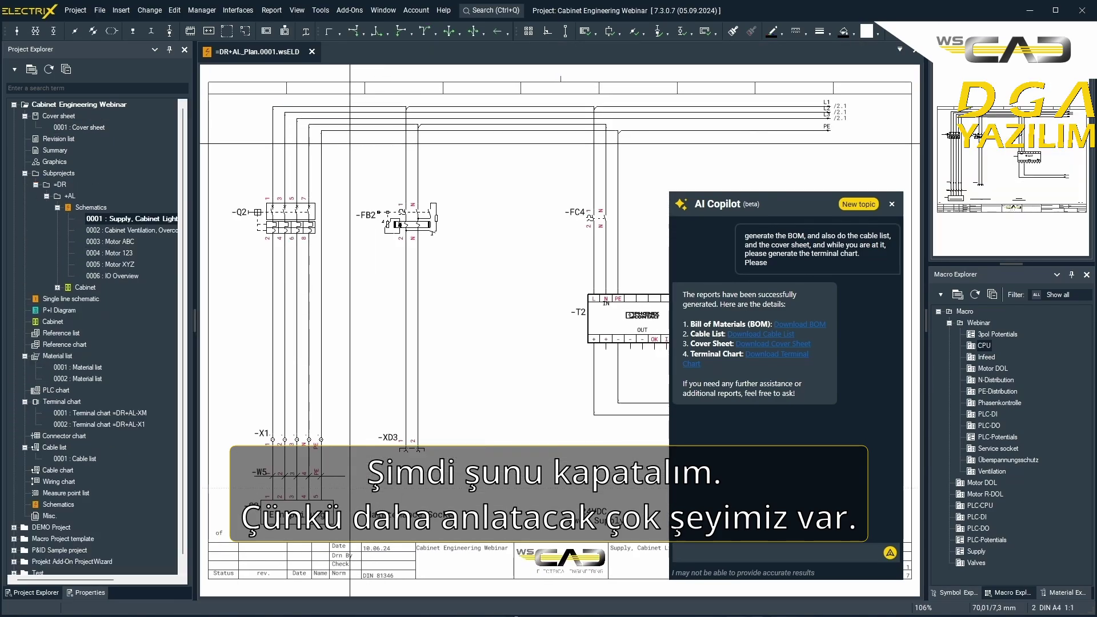
Ask the AI Copilot for a wire attribute with only the property Potential L1
scroll(252, 157, "up", 3)
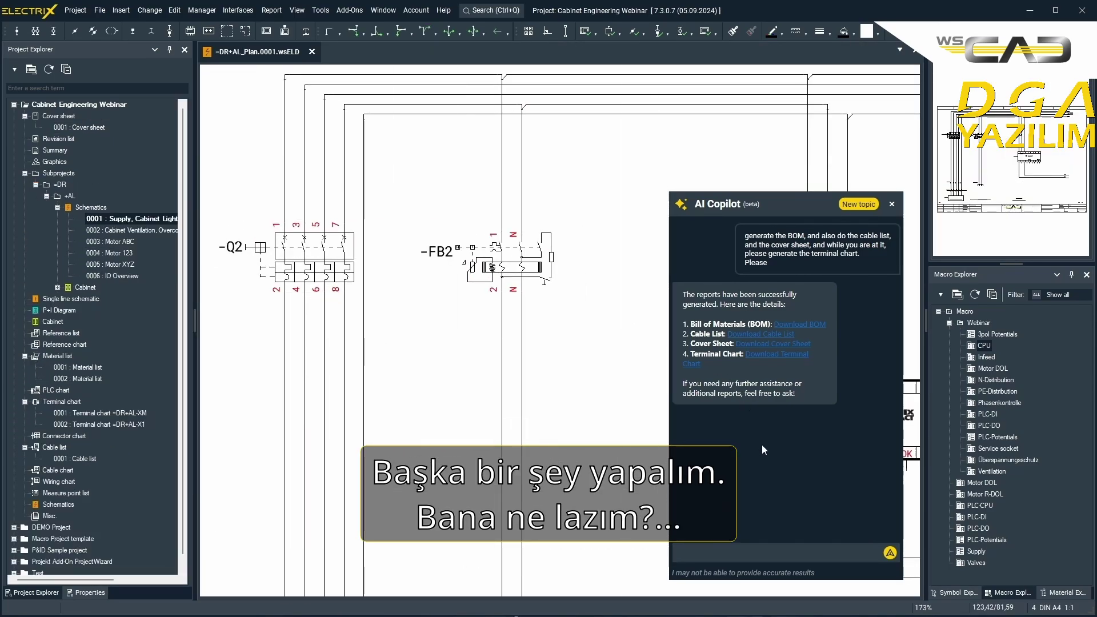
left_click(751, 550)
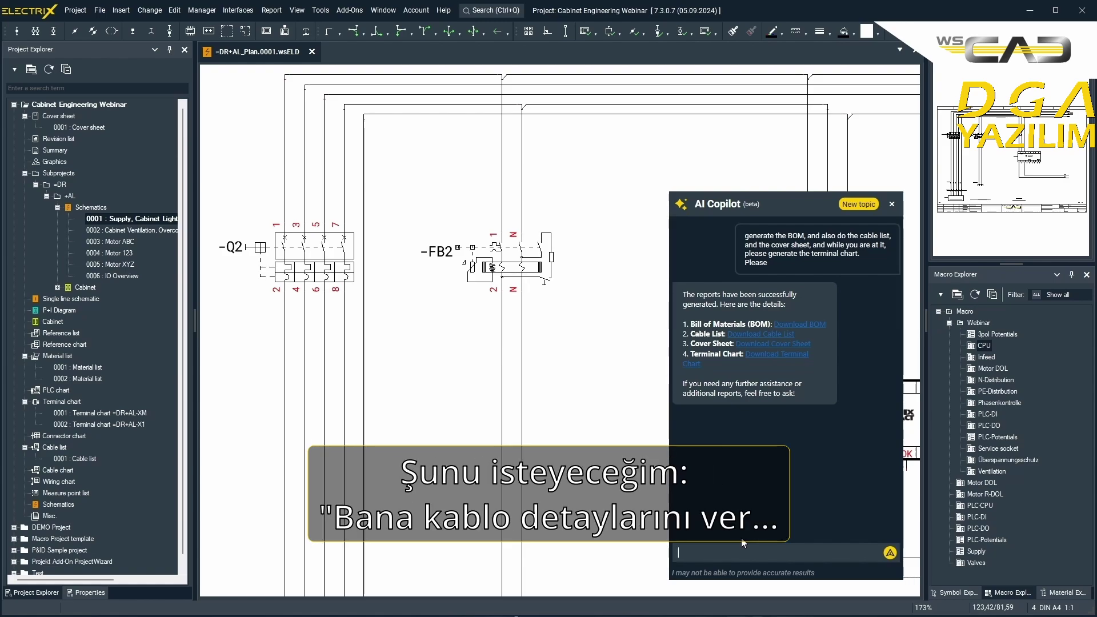
type("give me a ei")
key("BackSpace")
key("BackSpace")
type("wire attribute with")
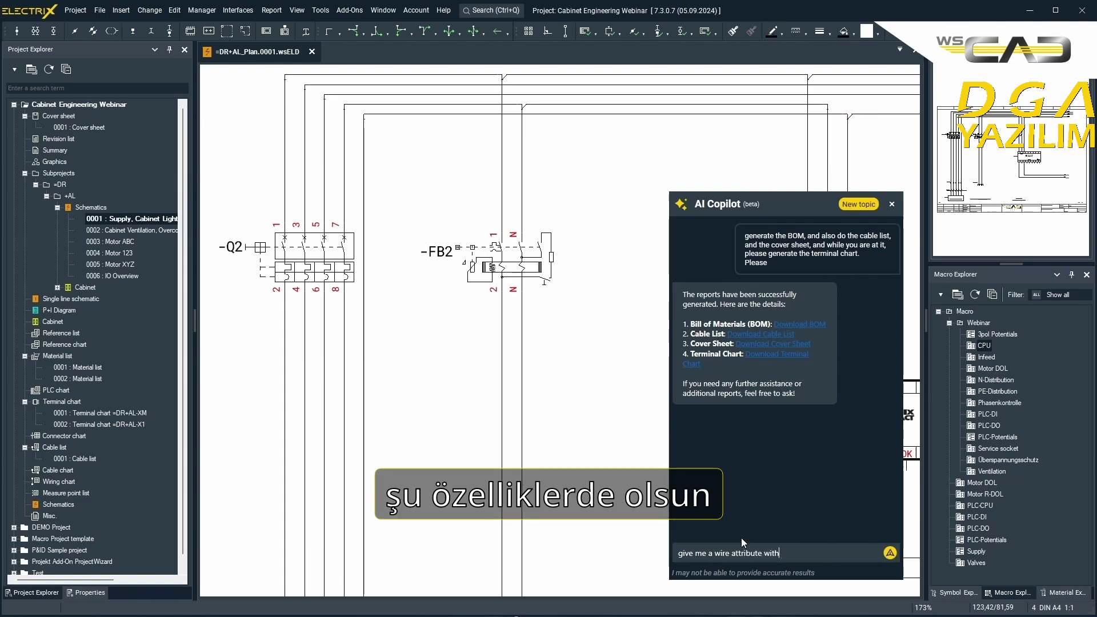
type(" the properties")
key("shift+Return")
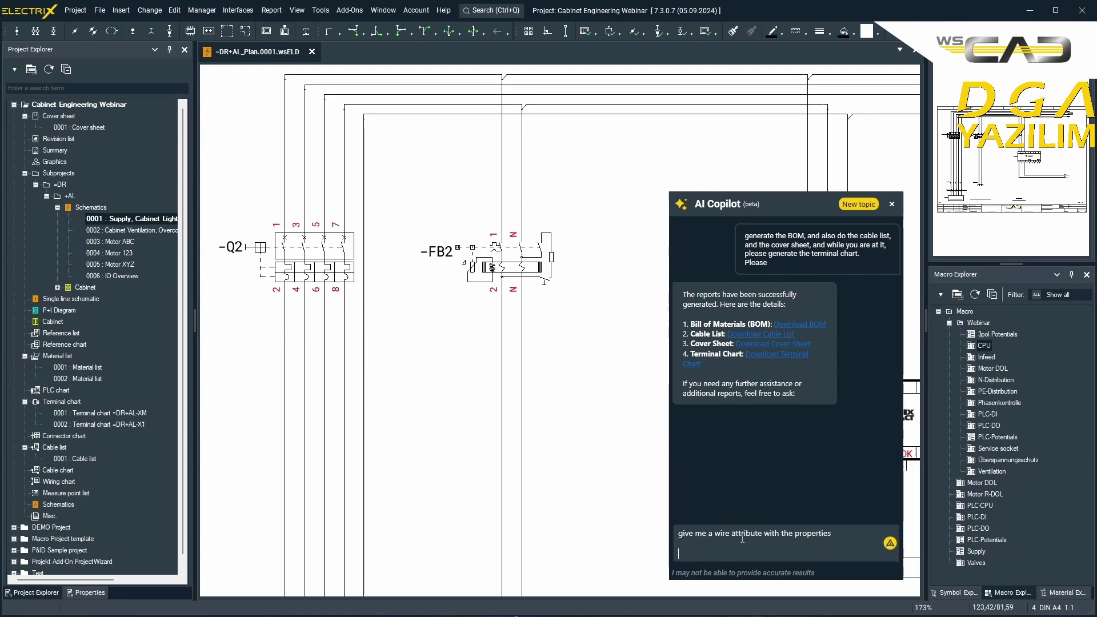
type("Potential L1")
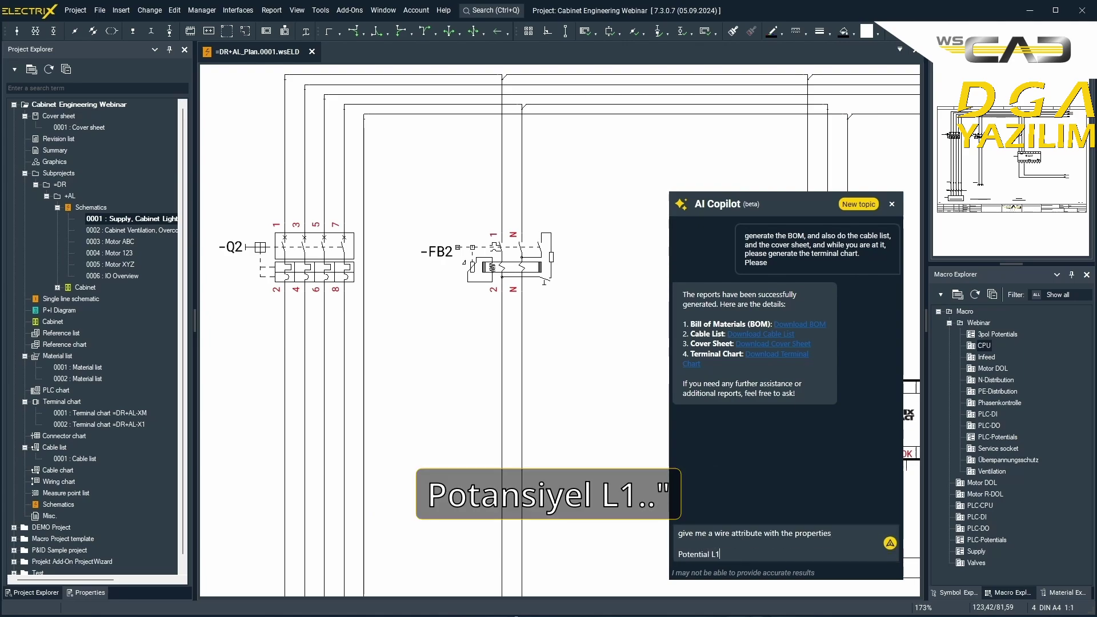
key("Return")
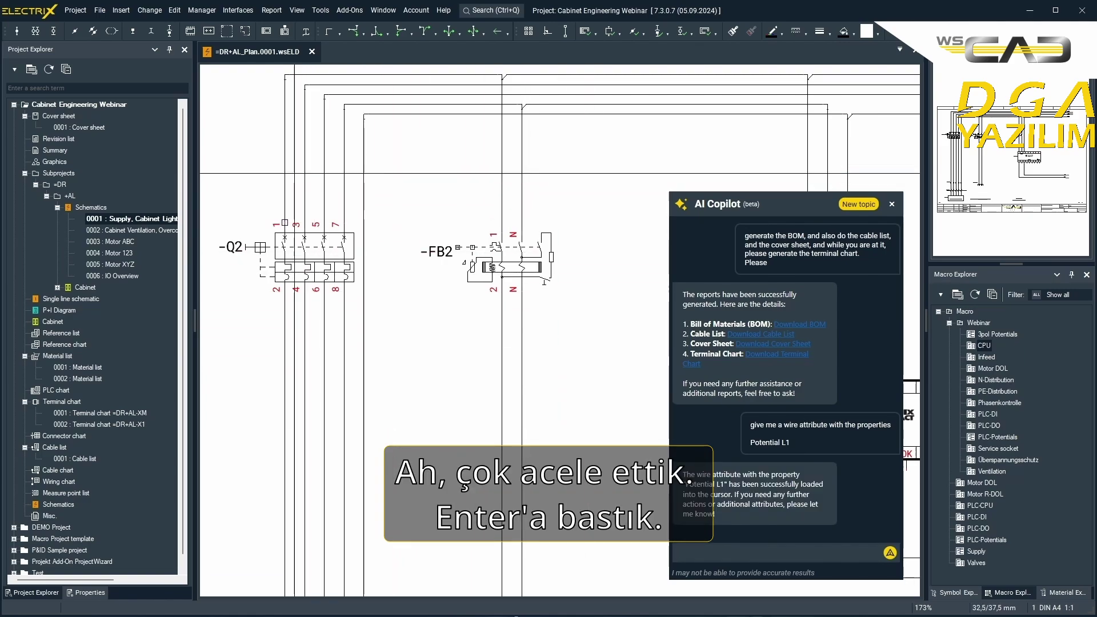
Ask the AI Copilot for a wire attribute with the properties Potential L1, Color BK and Cross section 4 mm²
left_click(781, 548)
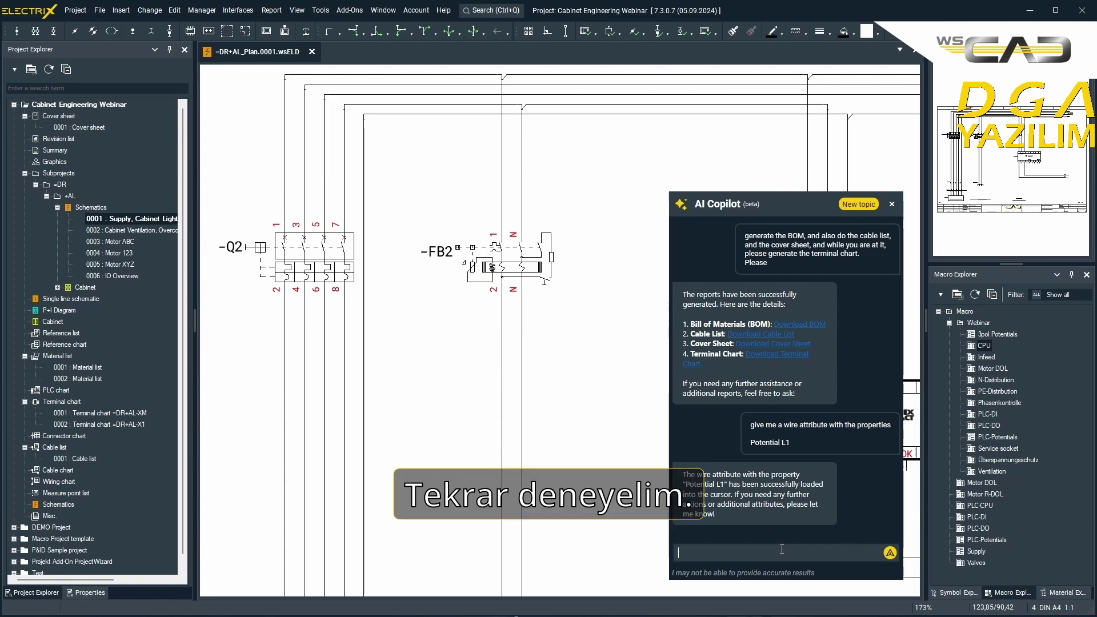
type("give me")
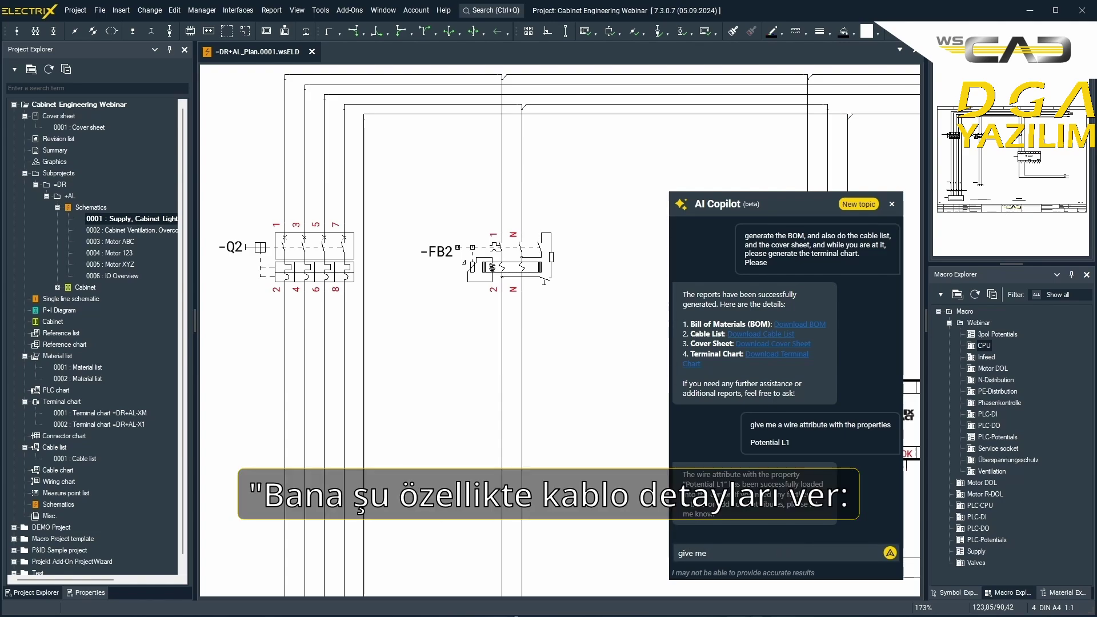
type(" a wire attribute with the P")
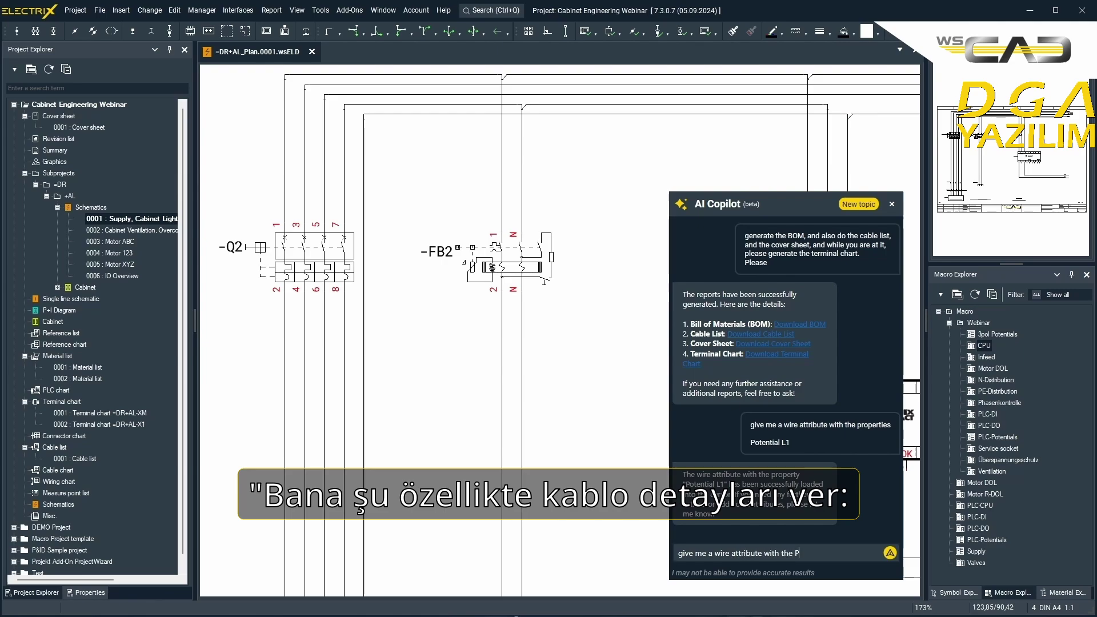
type("roperties")
key("shift+Return")
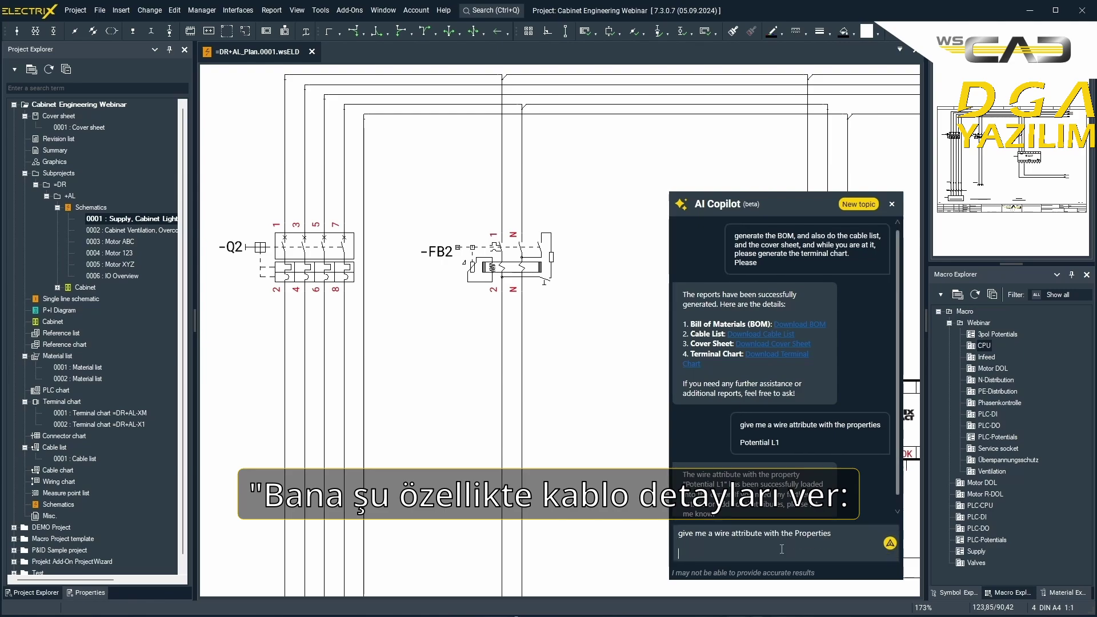
type("Potential L1")
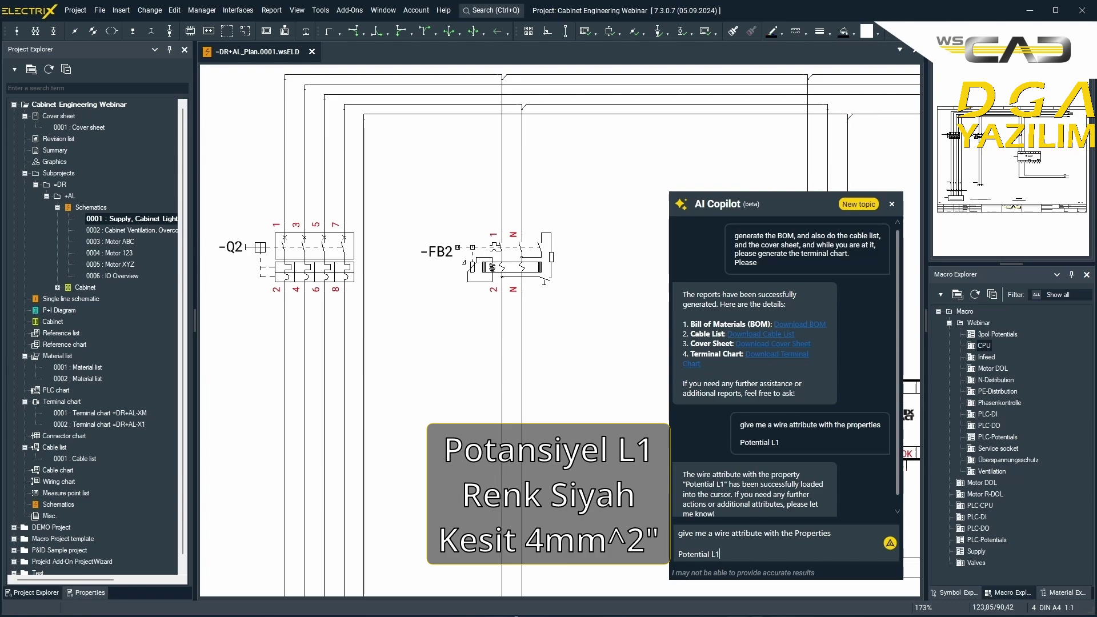
key("shift+Return")
type("COlor BK")
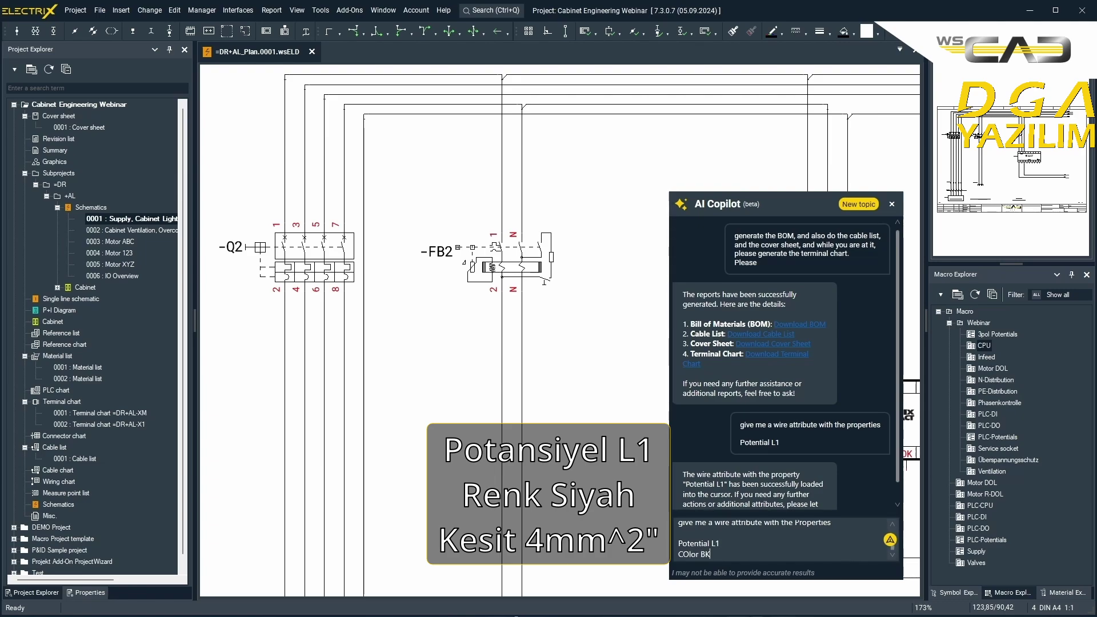
key("shift+Return")
type("Cro")
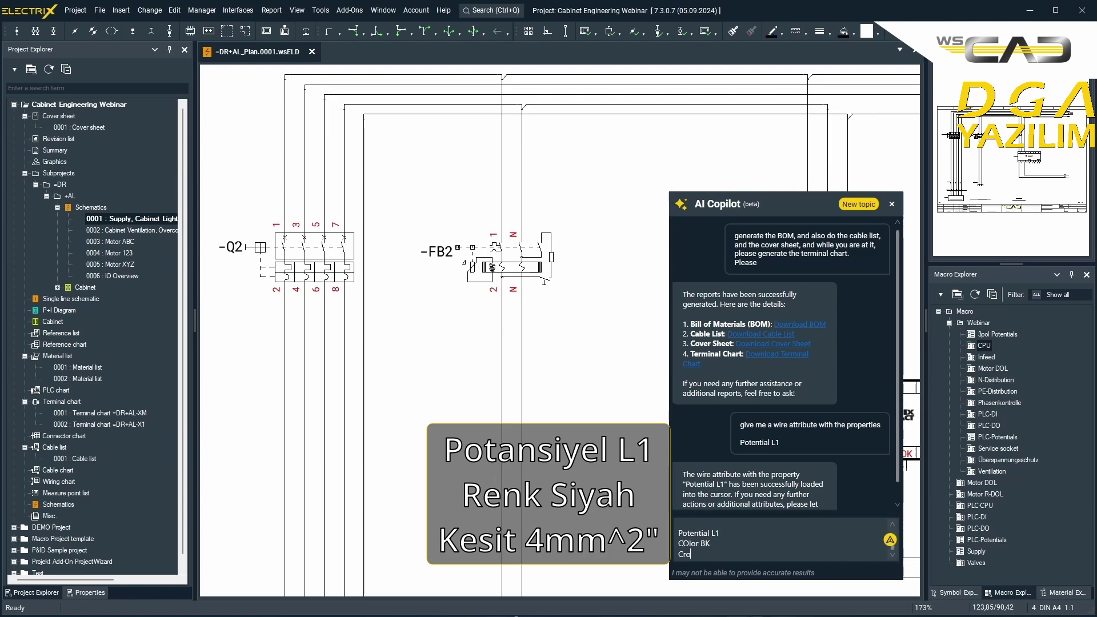
type("ss section 4 mm²")
key("Return")
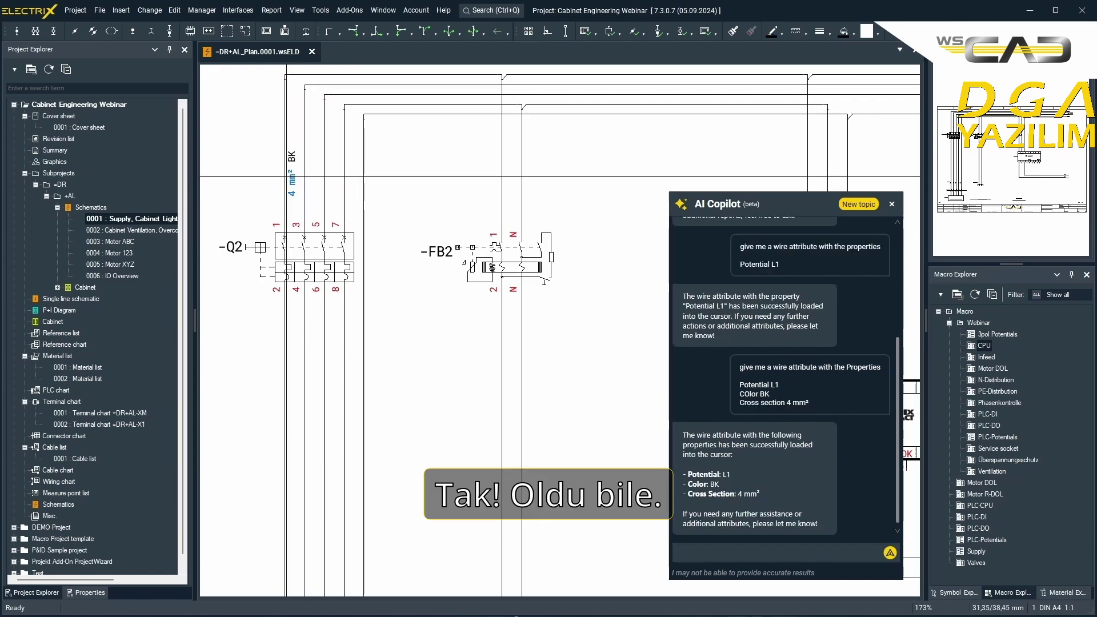
Place the loaded wire attribute on the wire above terminal 1 of -Q2, check its colour code and cross-section, and accept its attributes
left_click(284, 173)
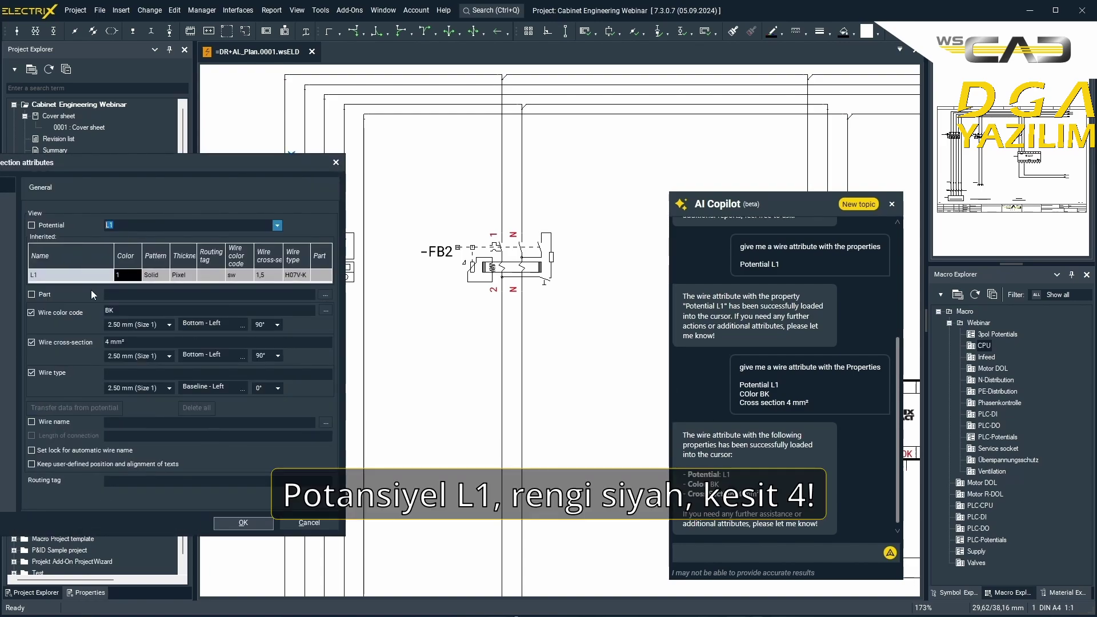
double_click(127, 310)
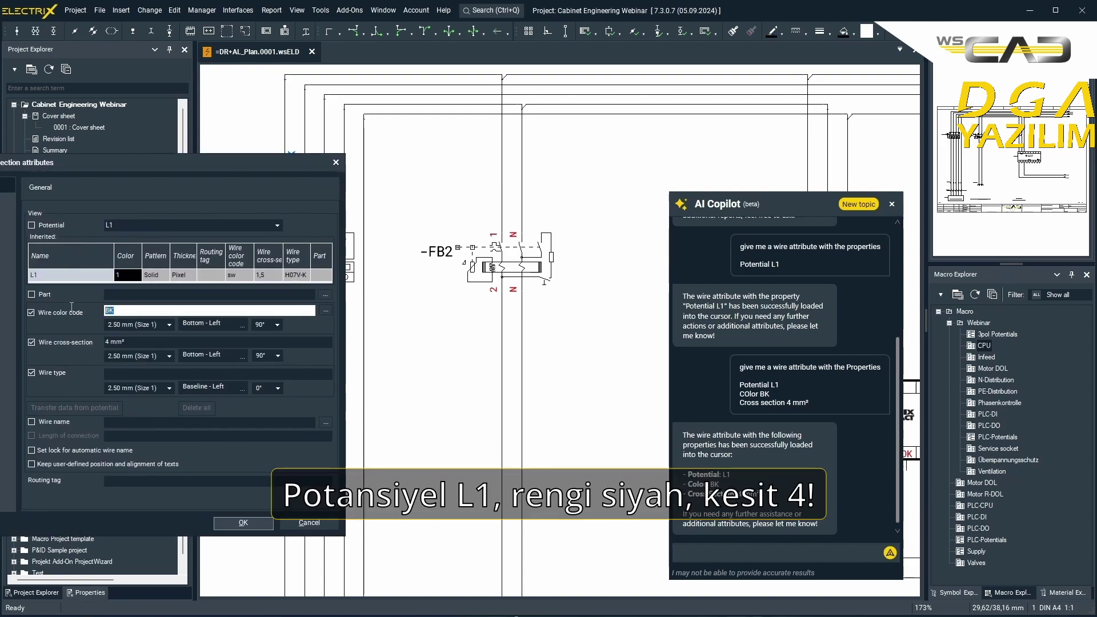
left_click(142, 339)
left_click(264, 524)
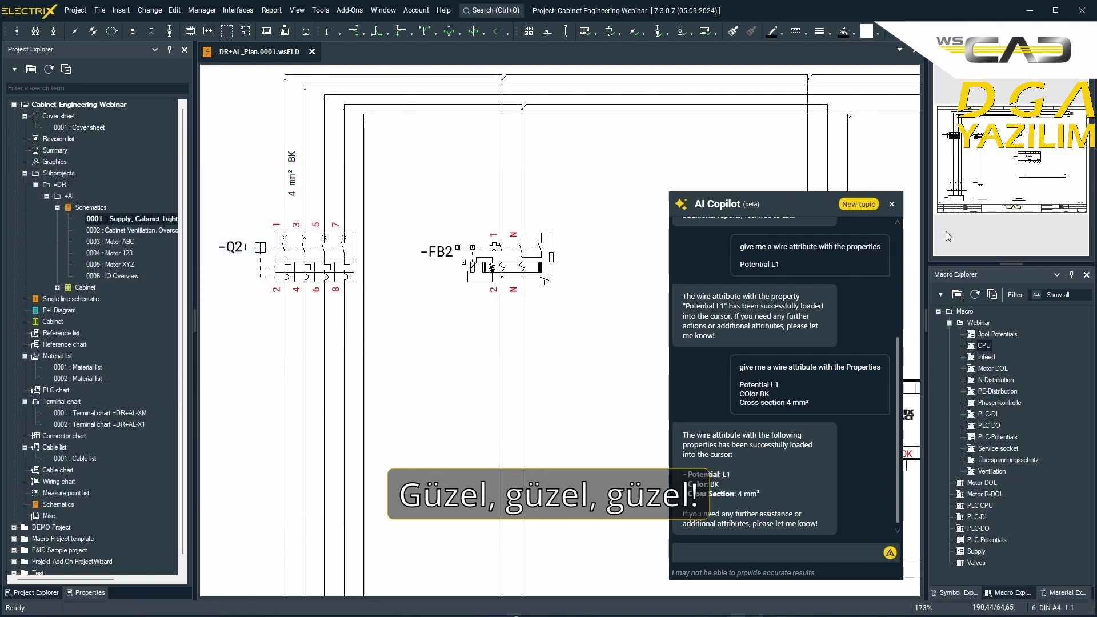
left_click_drag(780, 266, 741, 245)
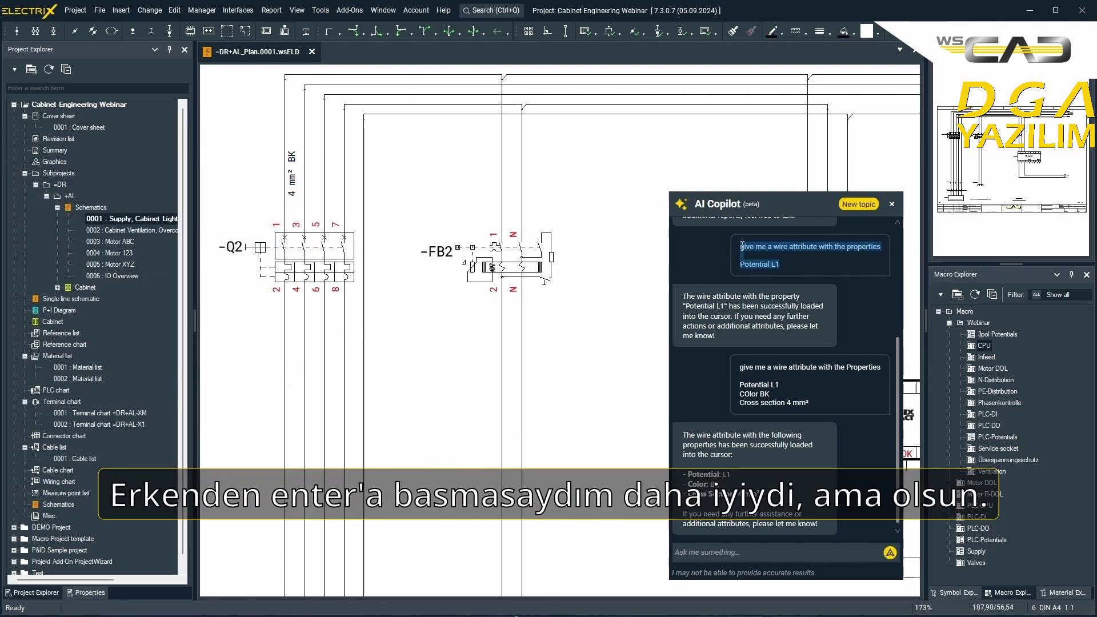
left_click(719, 254)
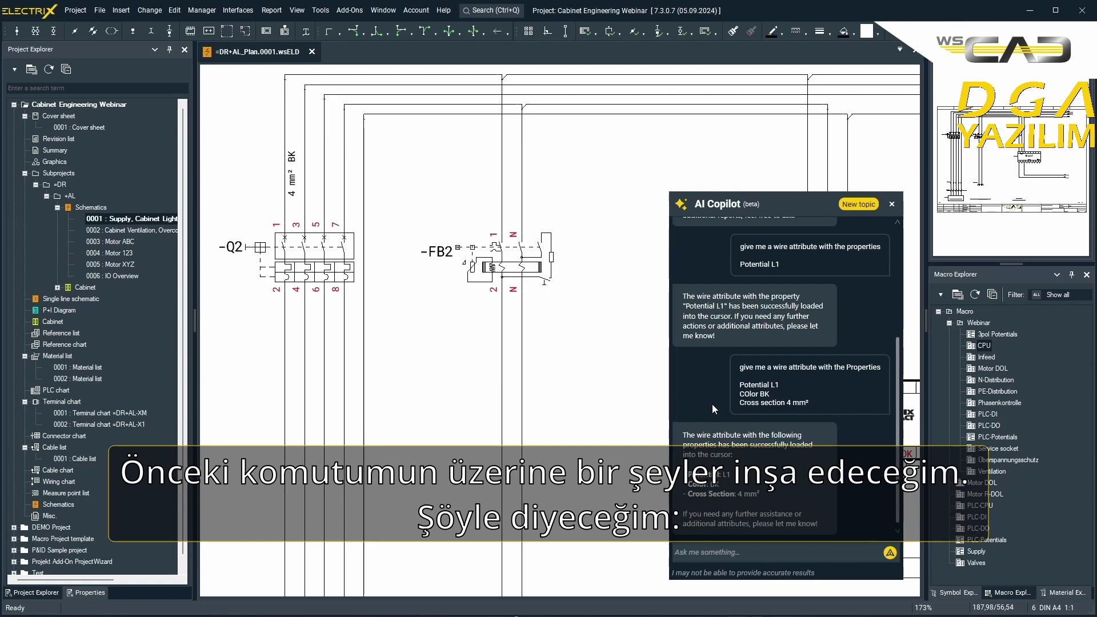
Ask the AI Copilot for the same wire attribute with potential L2 instead of L1
left_click(696, 553)
type("ins")
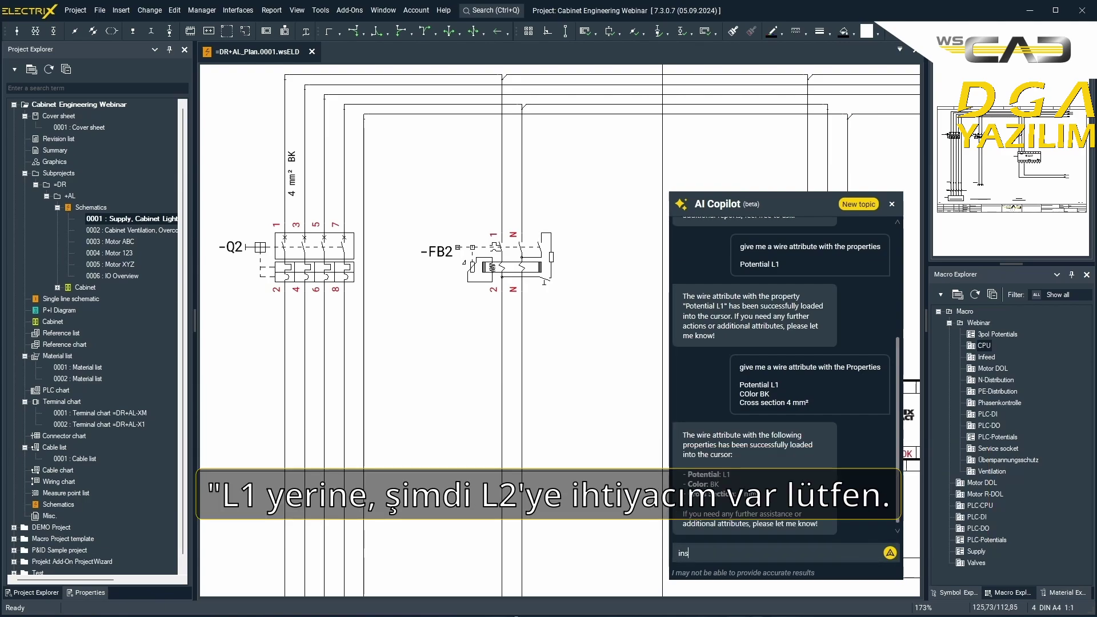
type("tead of L1 I now need L2 please")
key("Return")
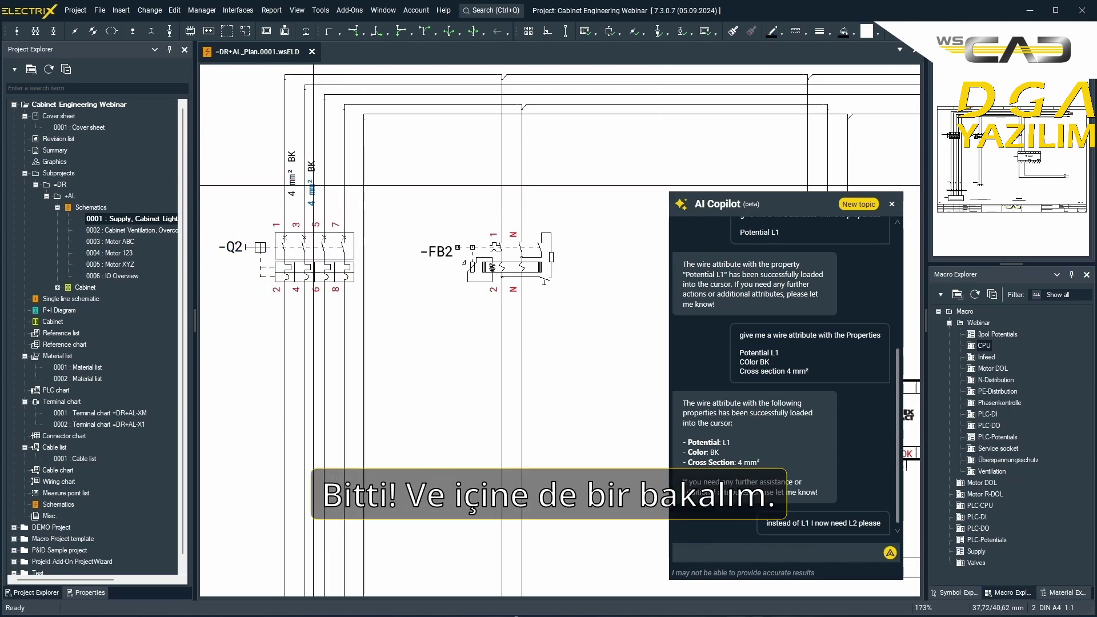
Place the L2 wire attribute on the wire above terminal 3 of -Q2, check its potential, and accept its attributes
double_click(304, 183)
double_click(153, 224)
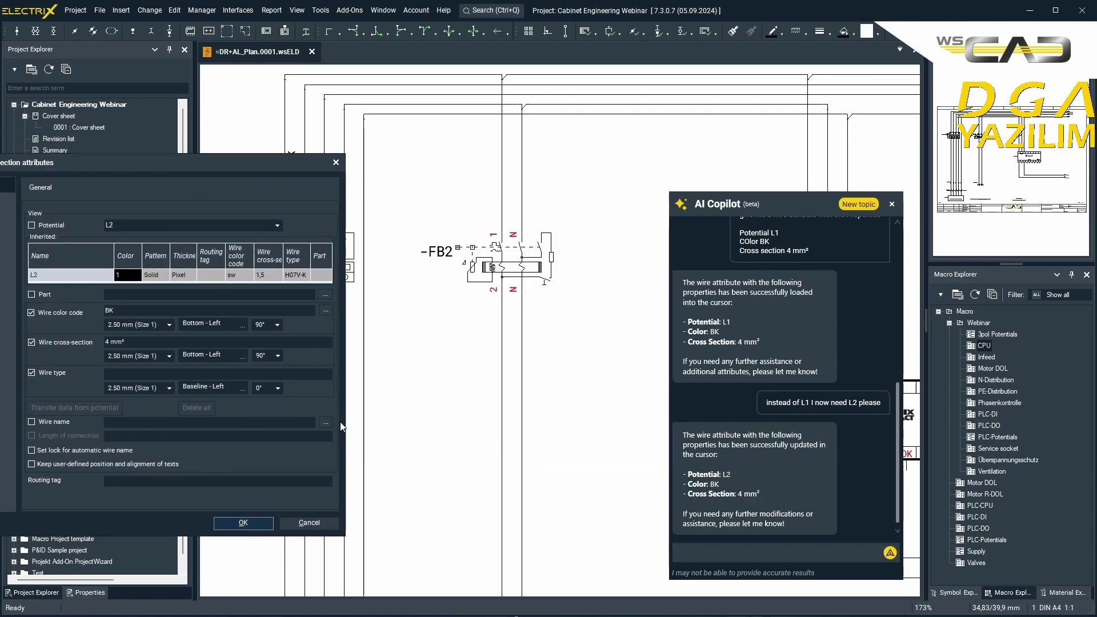
left_click(230, 527)
Ask the AI Copilot to do the wire attribute for L3
left_click(743, 550)
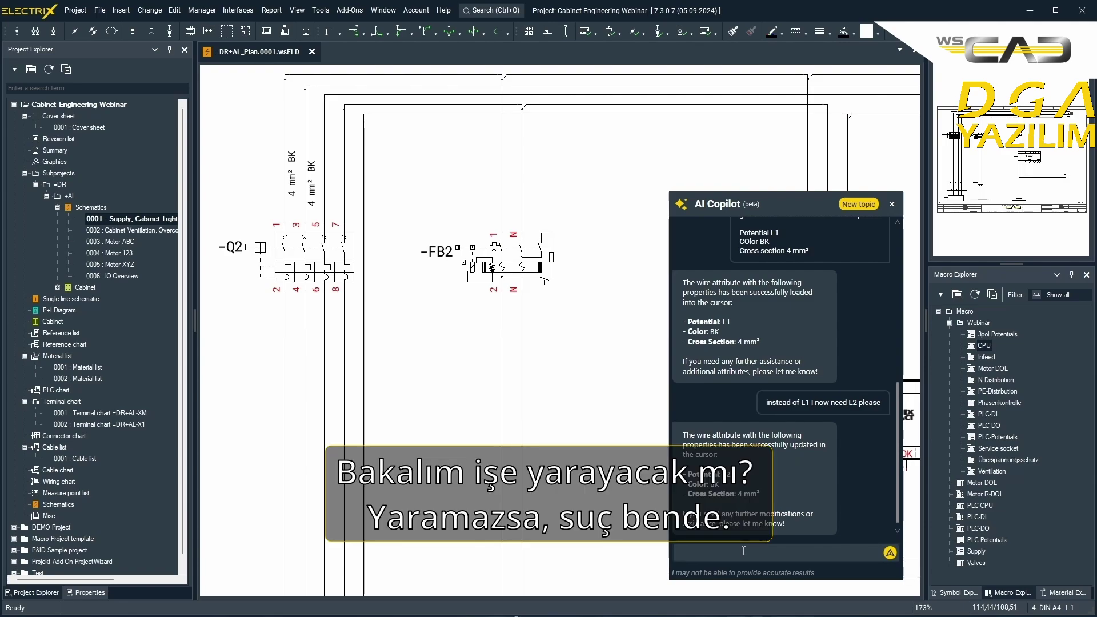
type("now do L3")
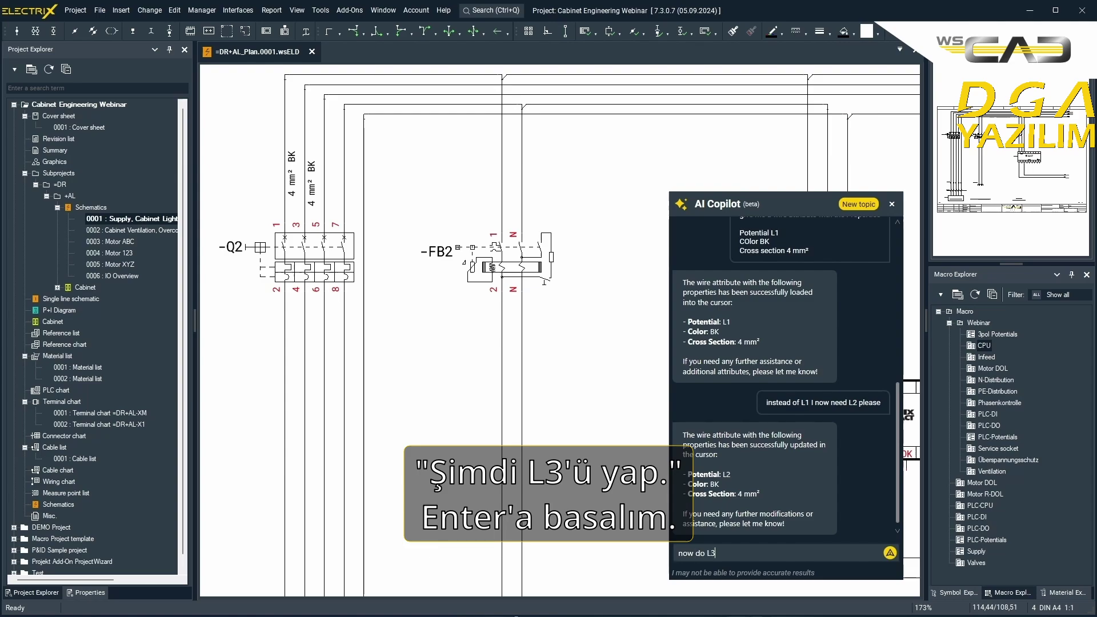
key("Return")
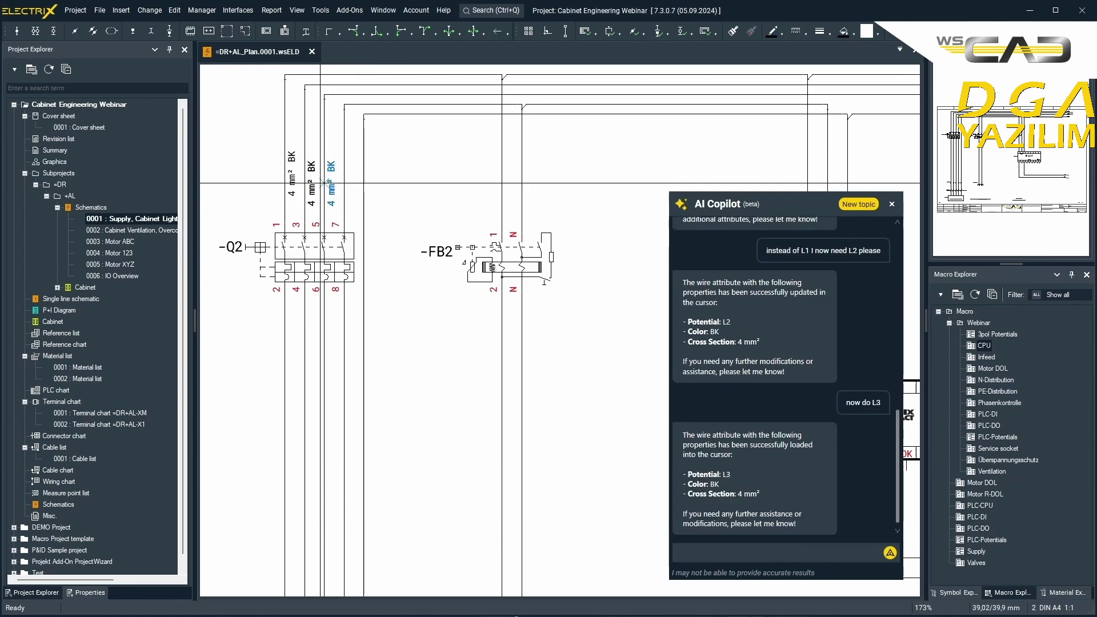
Place the L3 wire attribute on the wire above terminal 5 of -Q2 and check its potential
double_click(320, 183)
left_click_drag(168, 225, 49, 213)
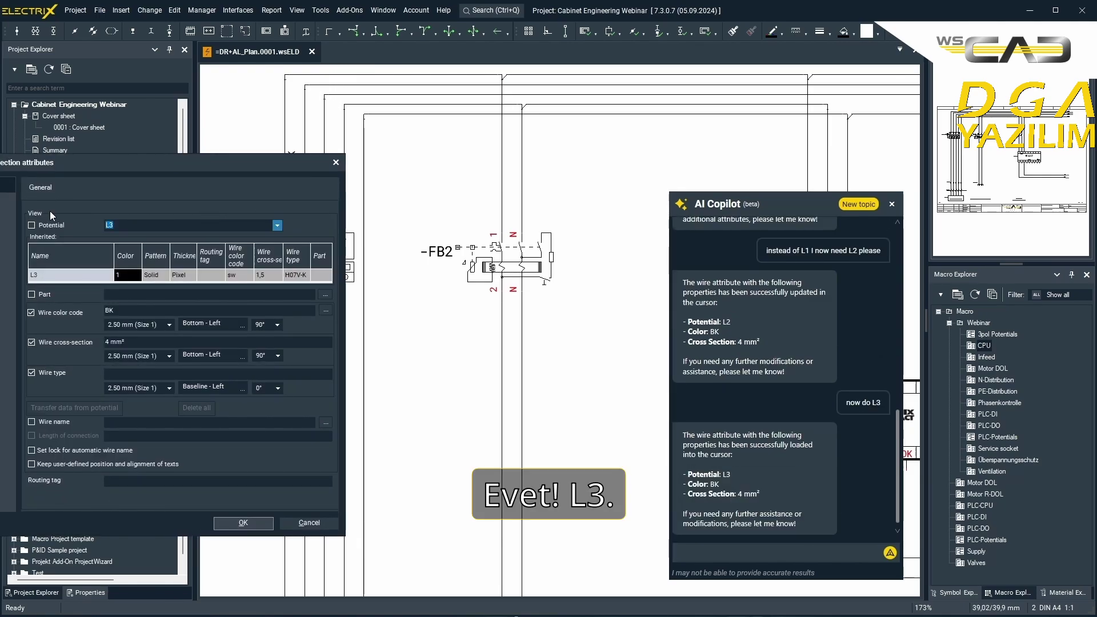
left_click(309, 522)
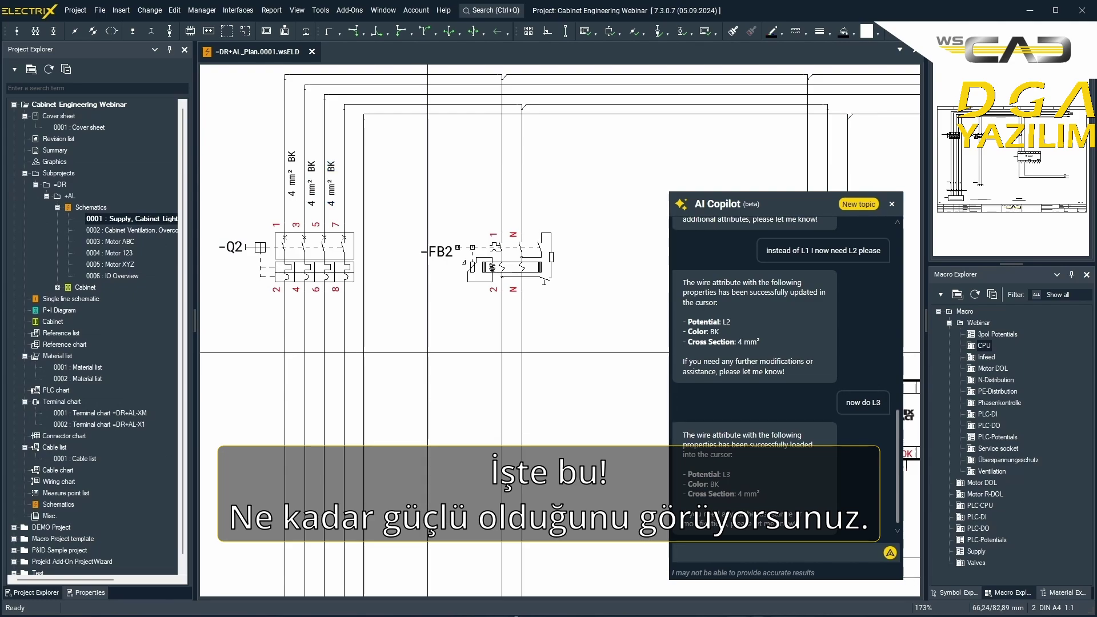
key("Home")
scroll(850, 354, "up", 1)
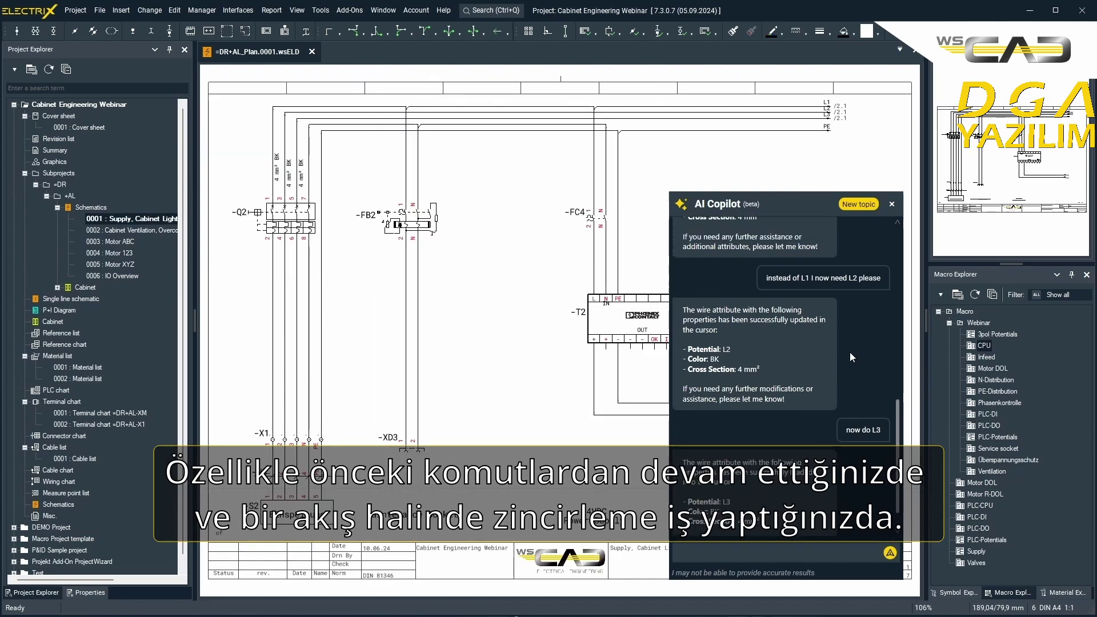
scroll(849, 352, "up", 2)
scroll(849, 351, "up", 2)
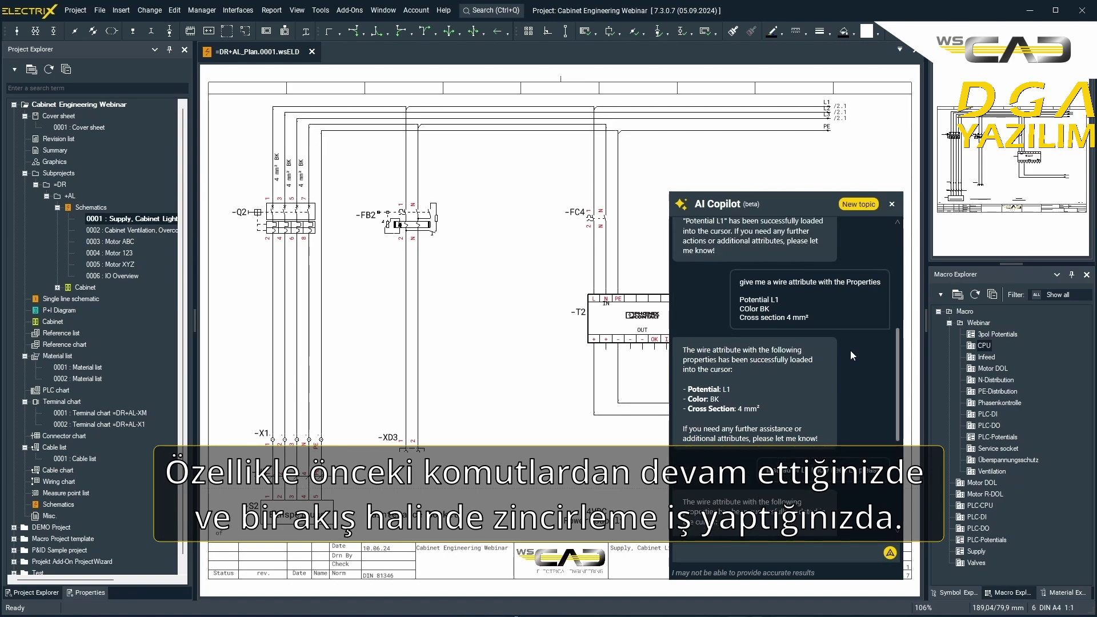
scroll(850, 351, "down", 4)
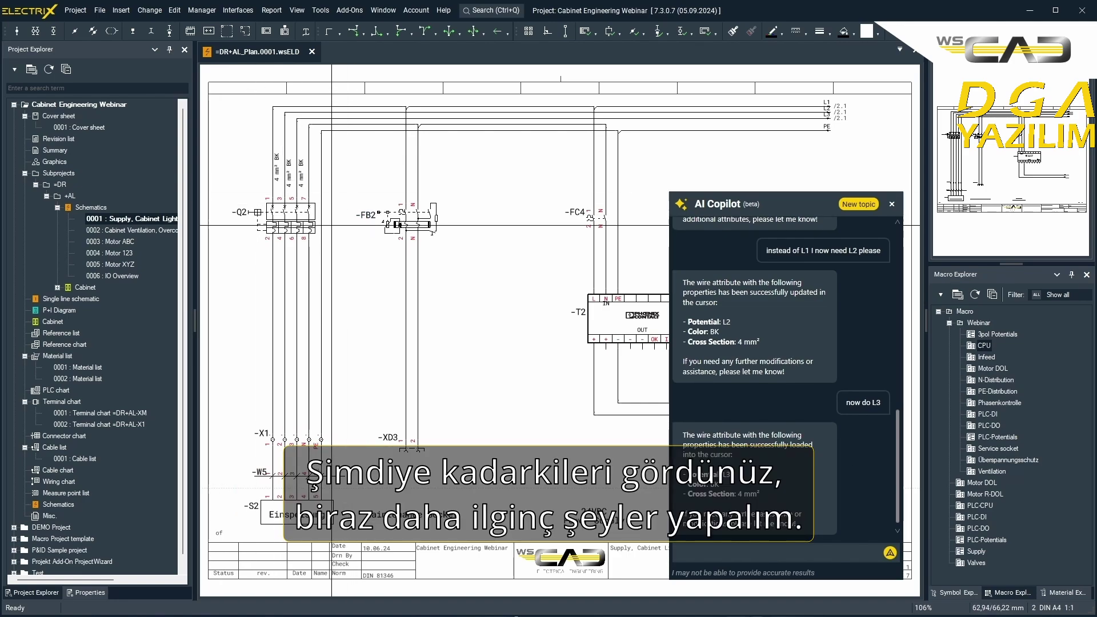
Collapse the Cabinet Engineering Webinar project tree and open the Test project
left_click(14, 105)
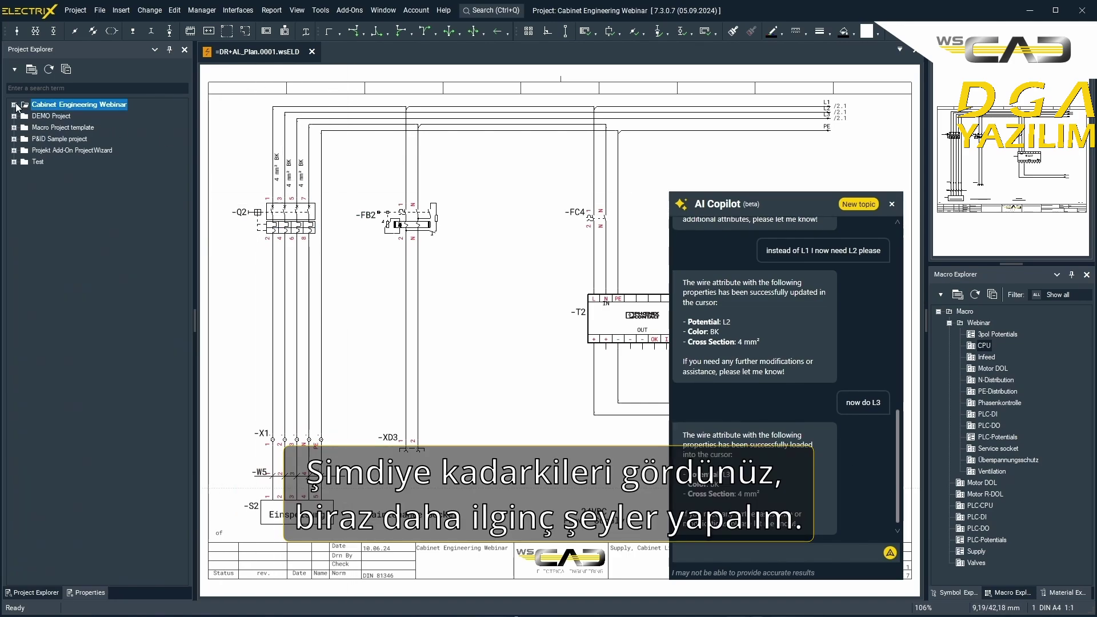
right_click(40, 163)
left_click(61, 173)
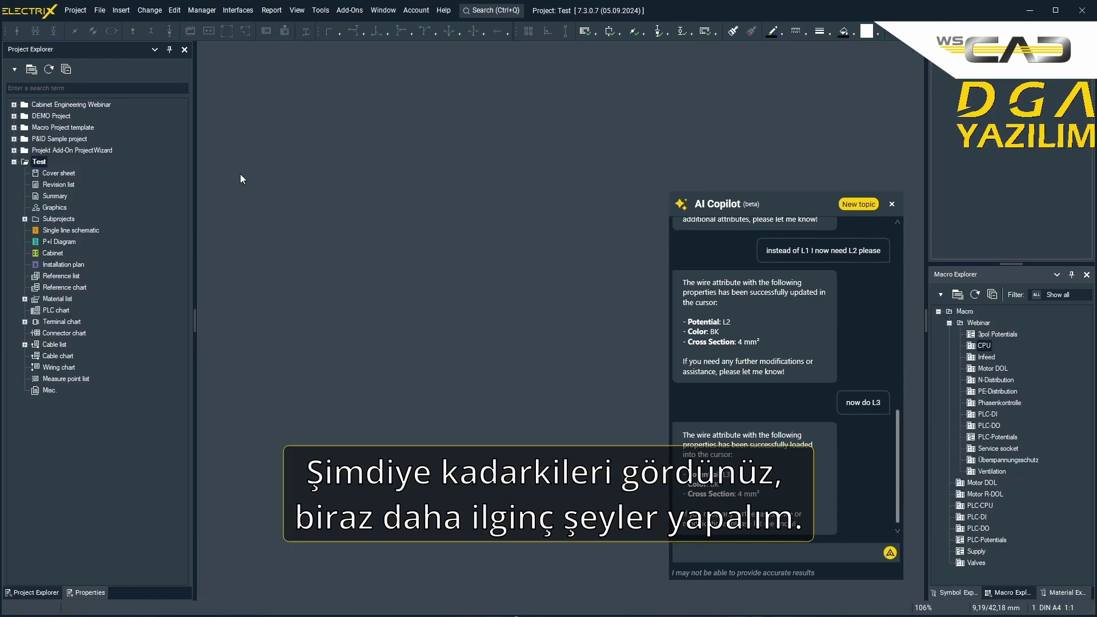
Add four new schematic pages to subproject =AD of the Test project
double_click(59, 219)
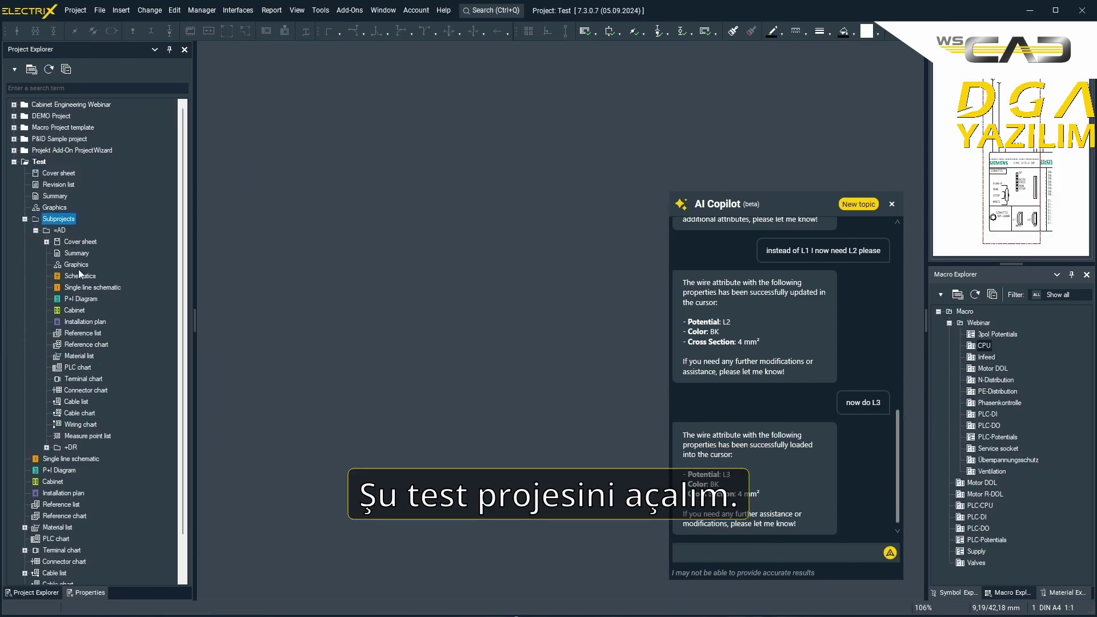
right_click(84, 277)
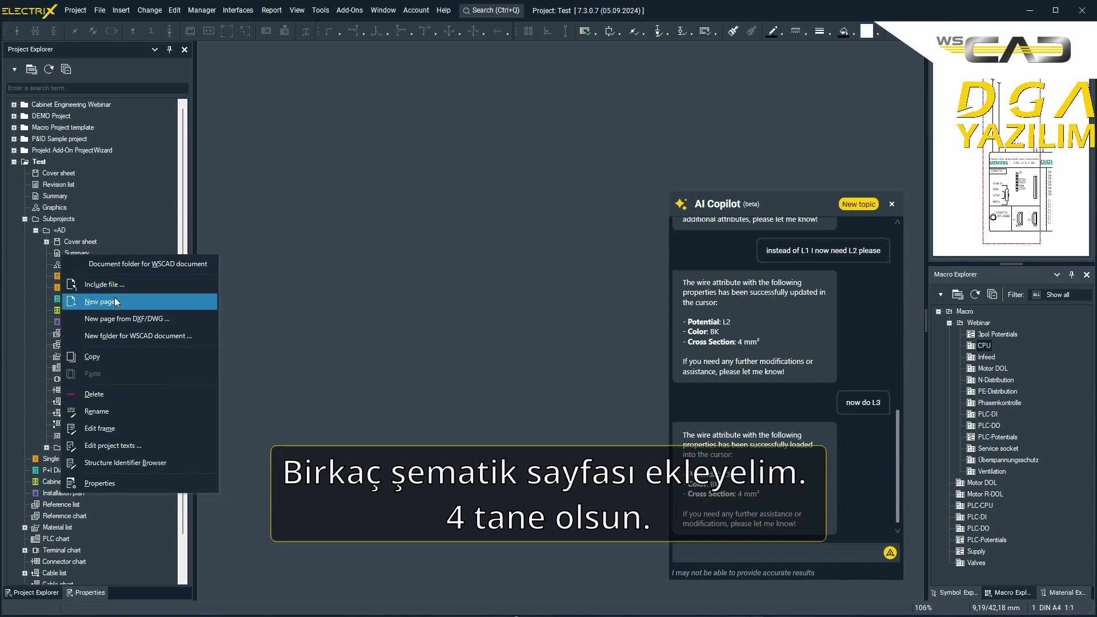
left_click(100, 301)
type("4")
key("Return")
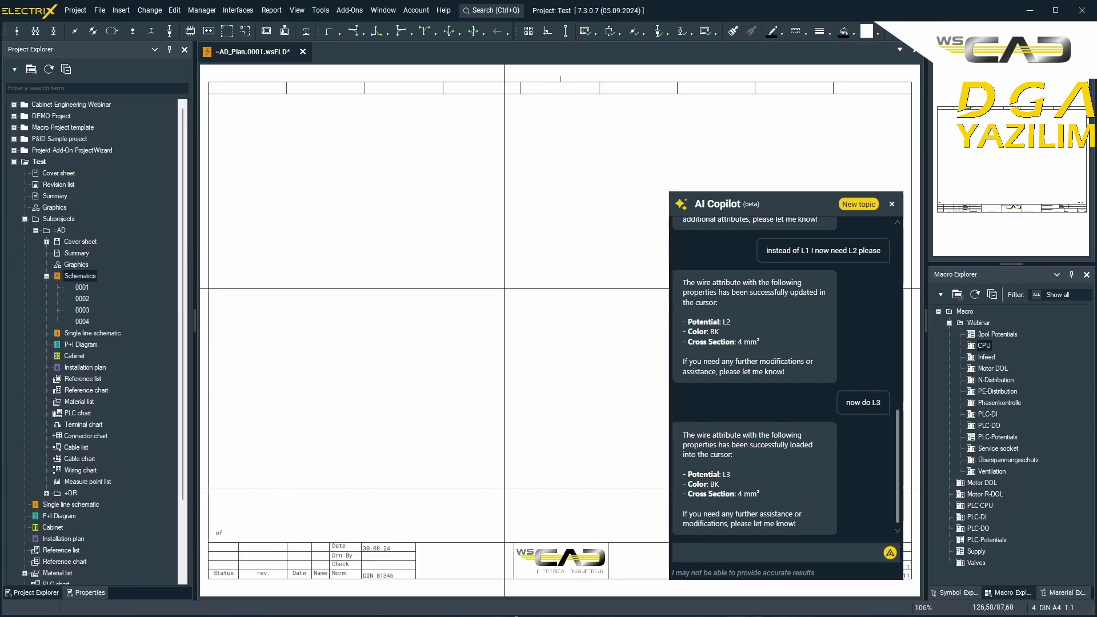
In a new AI Copilot topic, request placement of the macros infeed, service socket, N-Distribution and PE-Distribution, and inspect the drawn page
left_click(848, 204)
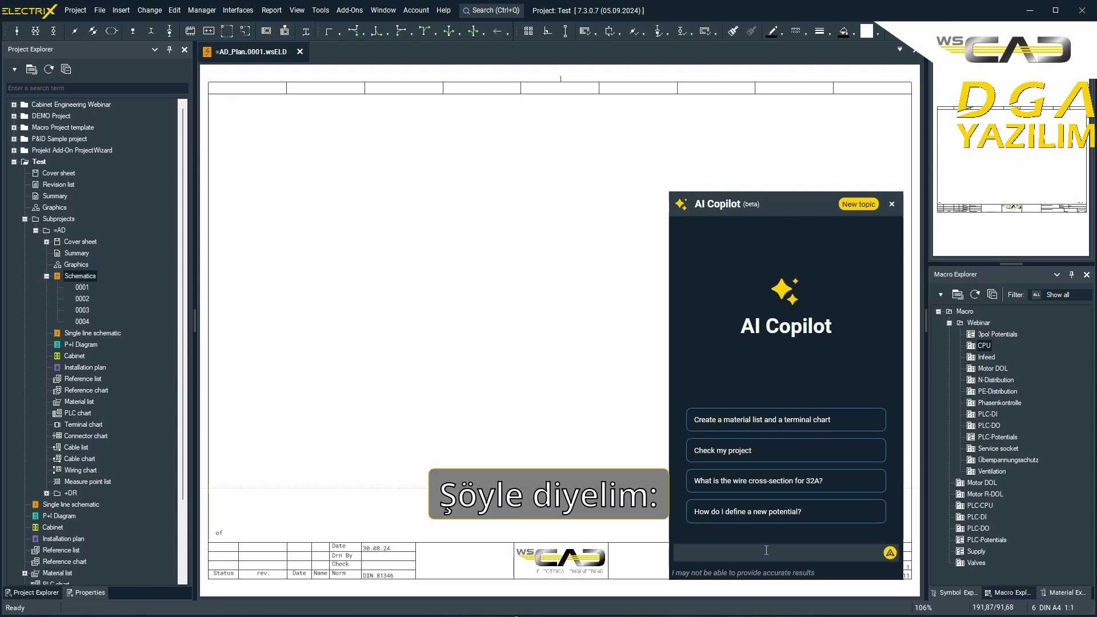
type("place")
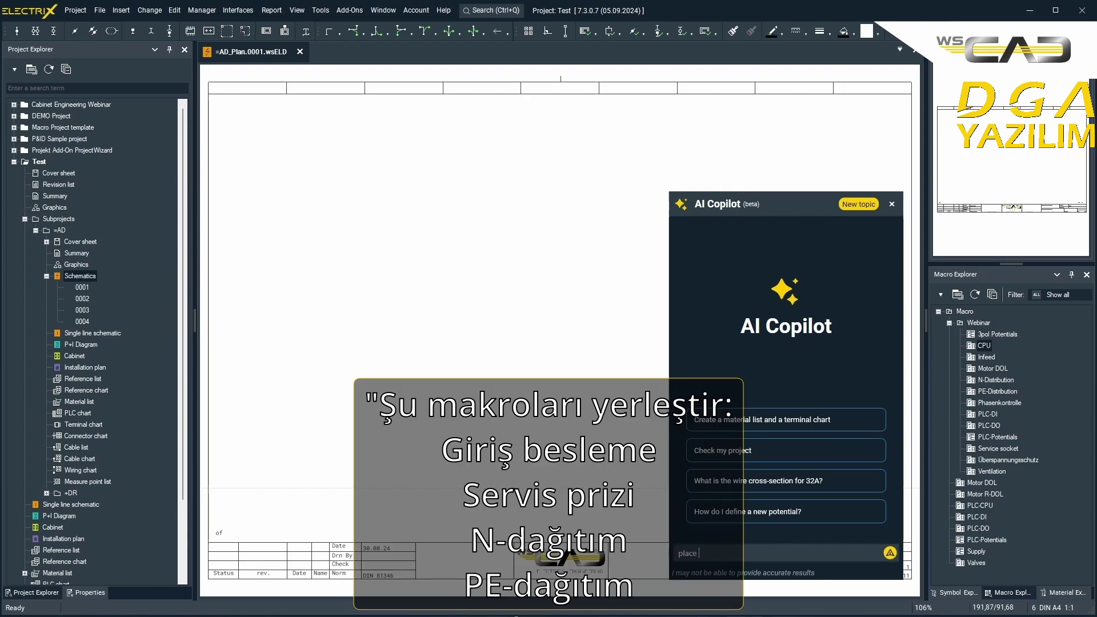
type(" the macros:")
key("shift+Return")
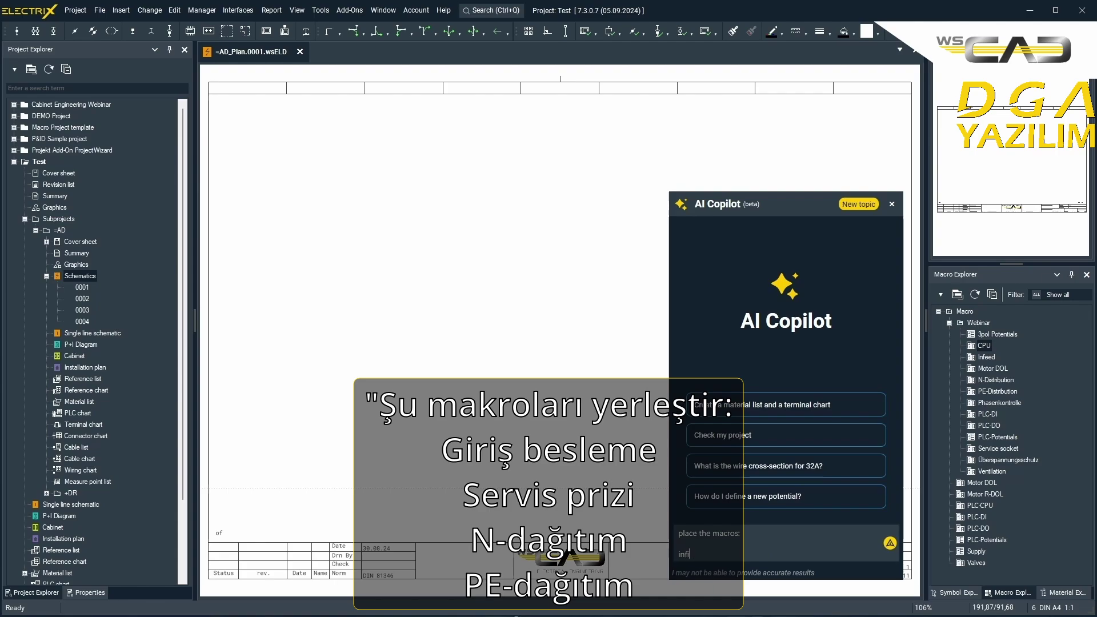
type("infie")
key("BackSpace")
key("BackSpace")
type("eed")
key("shift+Return")
type("service socke")
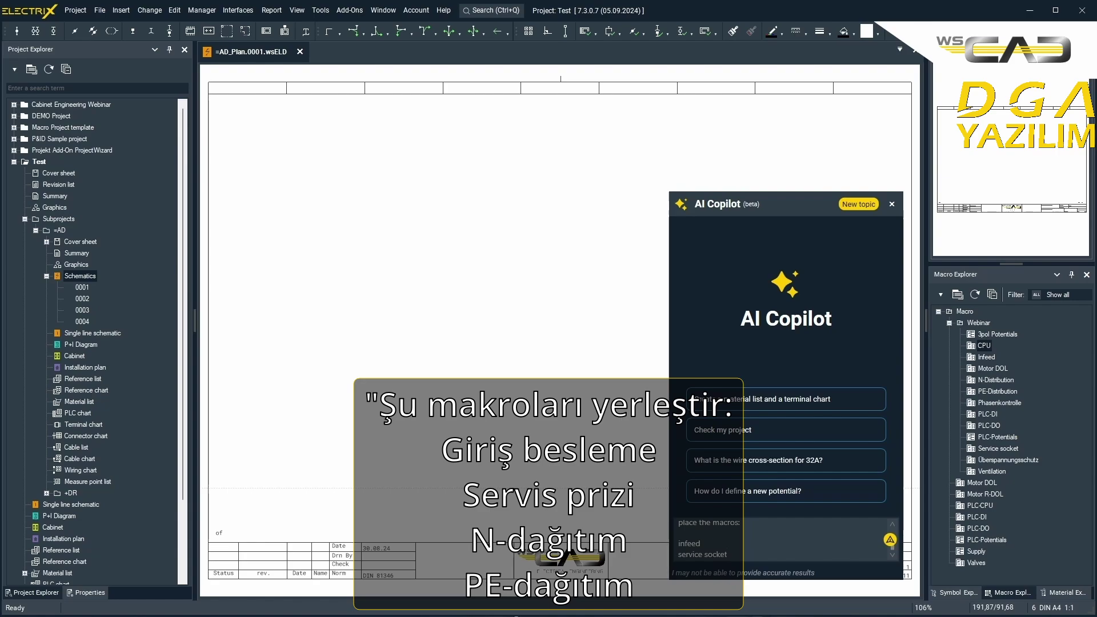
type("t")
key("shift+Return")
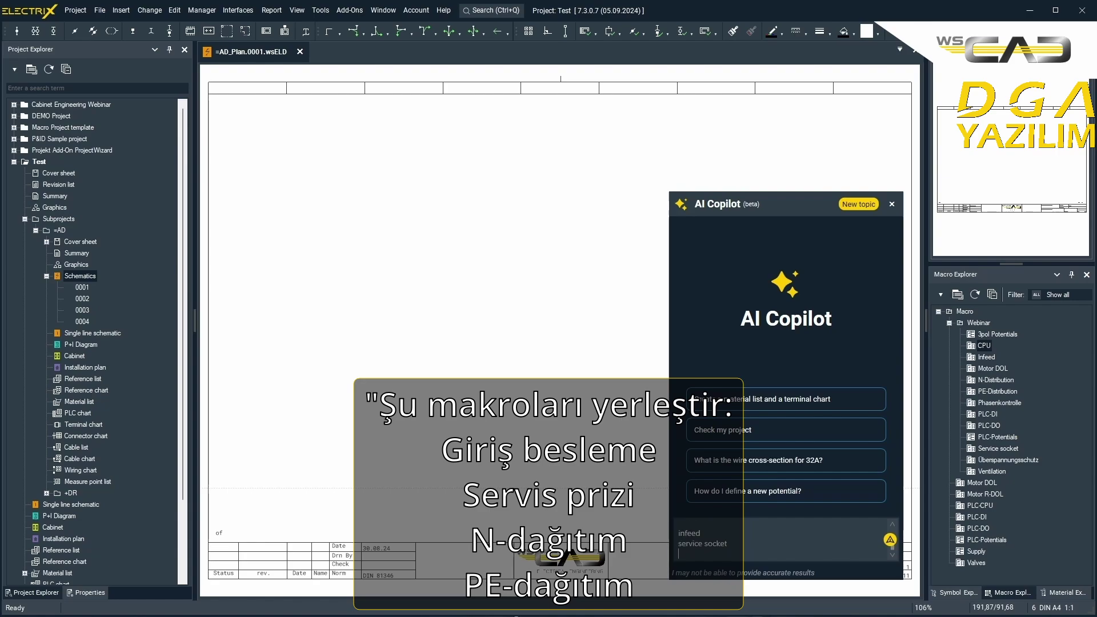
type("N-Distribution")
key("shift+Return")
type("PE-Distribution")
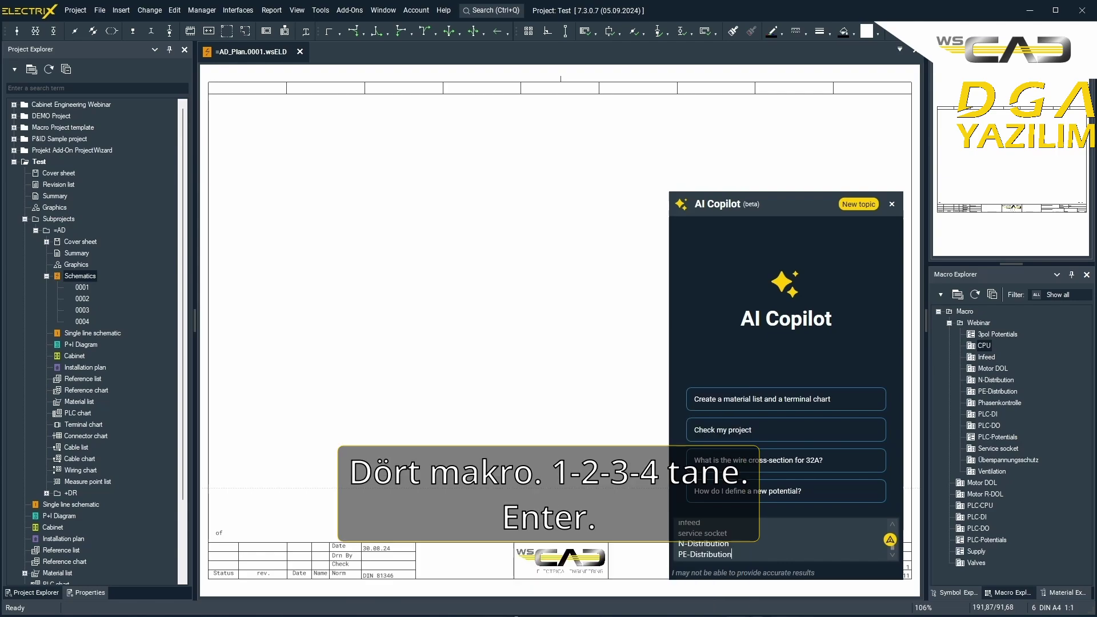
key("Return")
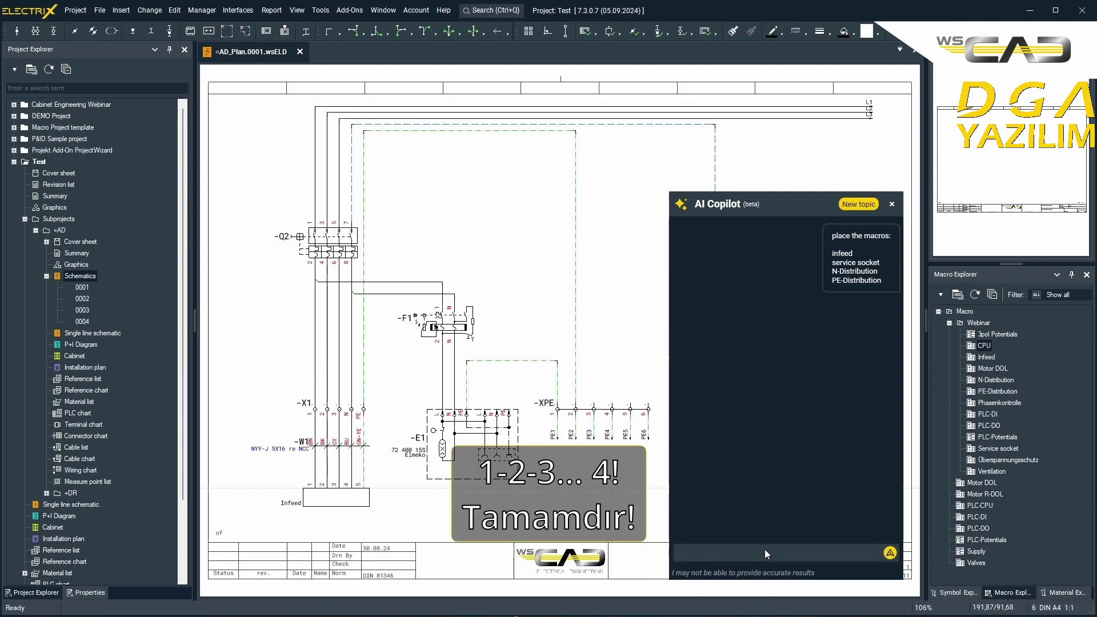
left_click(892, 204)
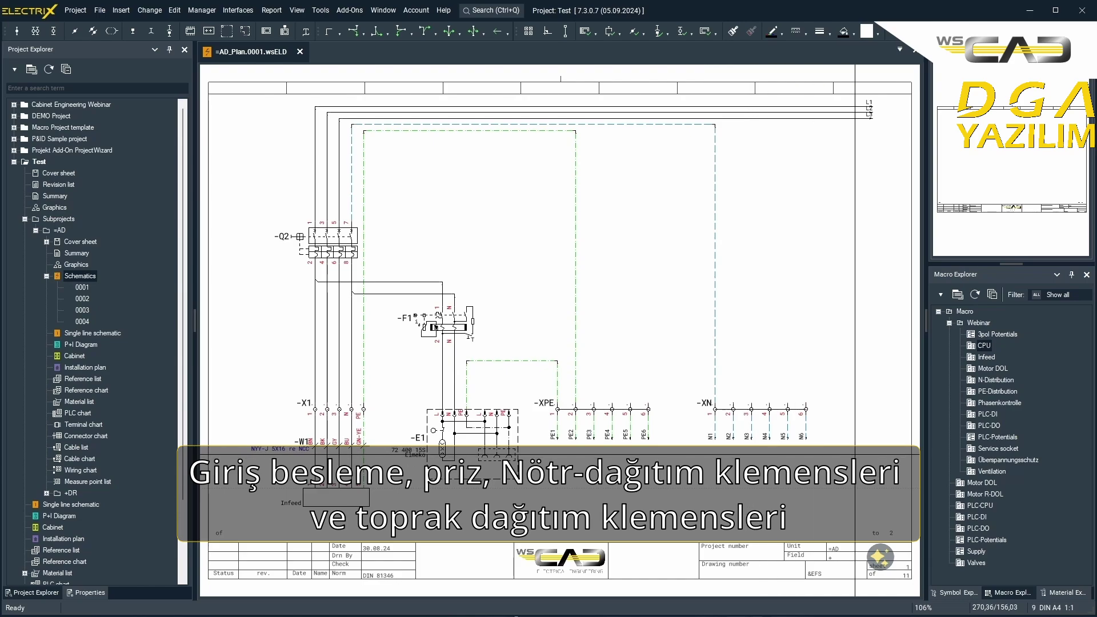
left_click(879, 556)
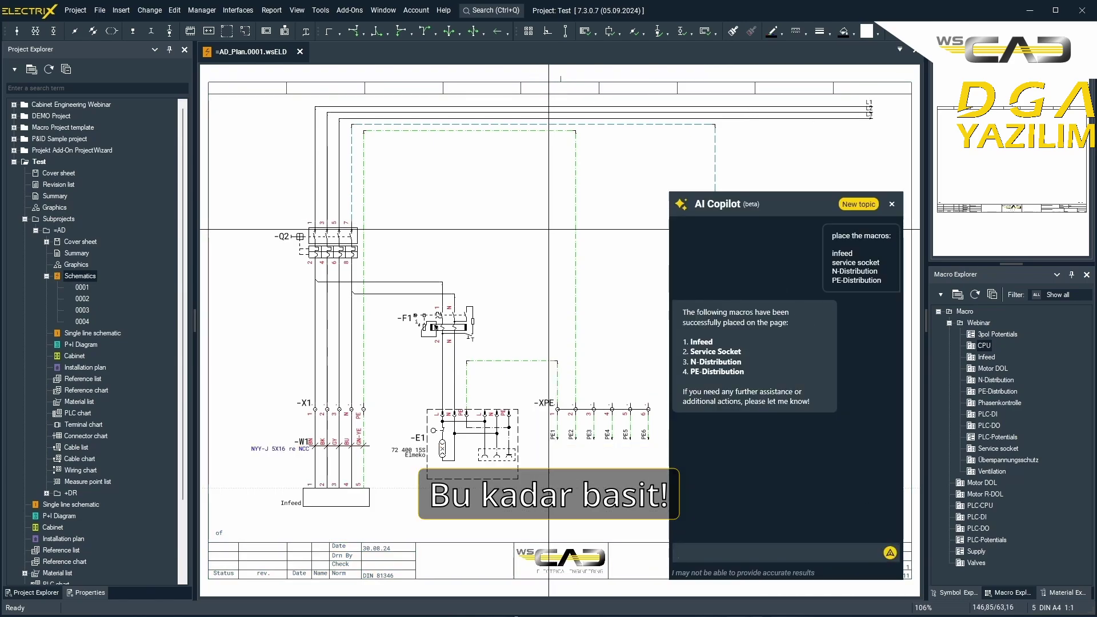
Go to schematic page 0002, save it, and ask the AI Copilot where the ventilator 3239.100 was used
key("Page_Down")
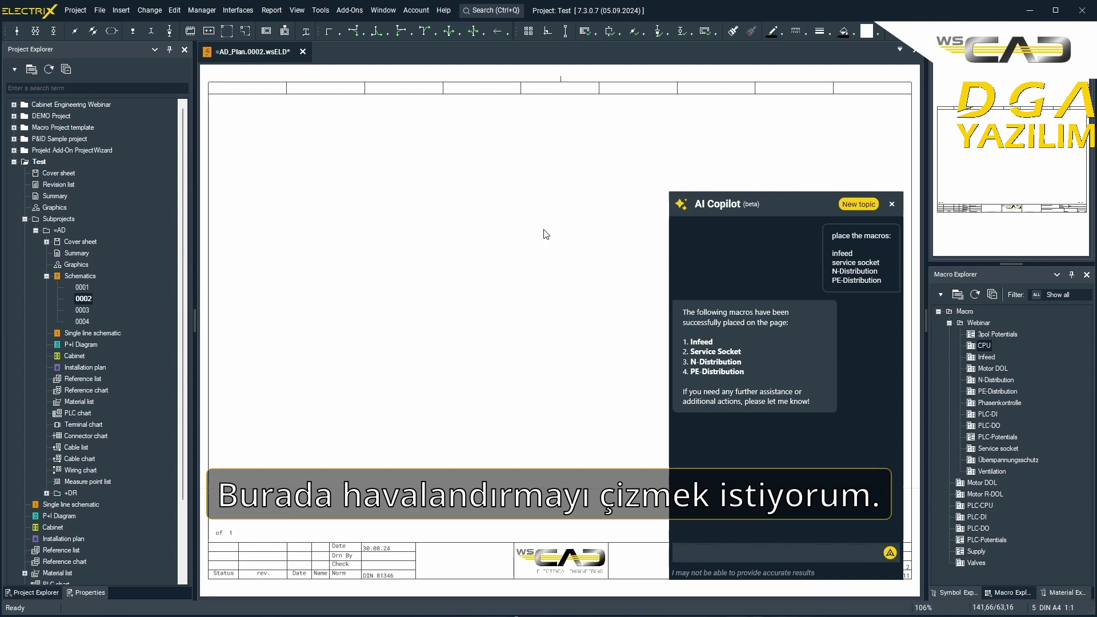
key("ctrl+s")
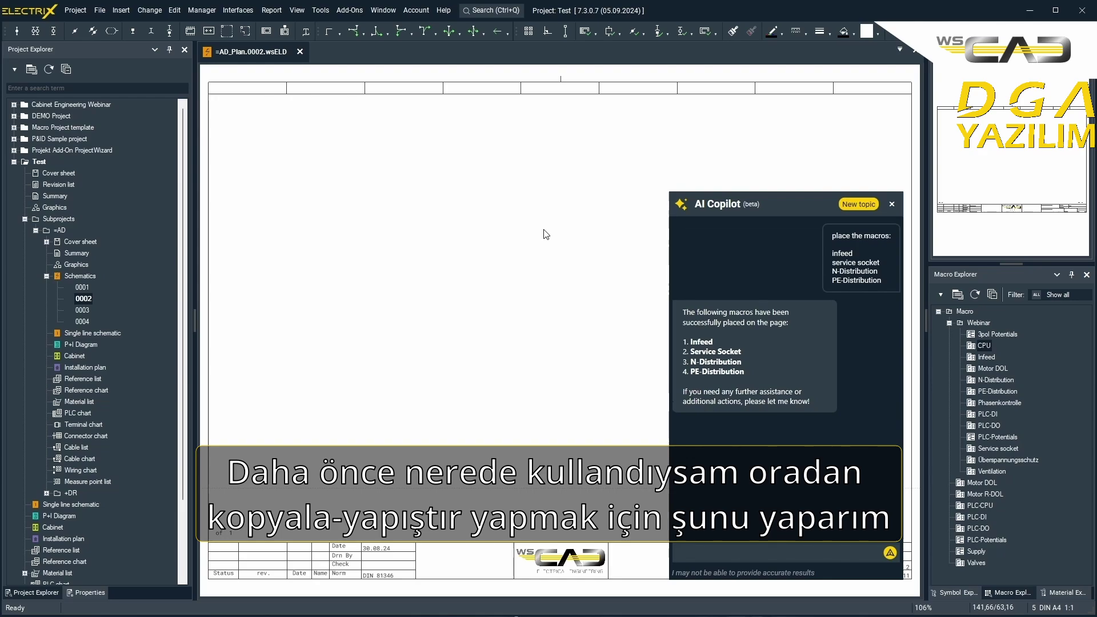
left_click(730, 558)
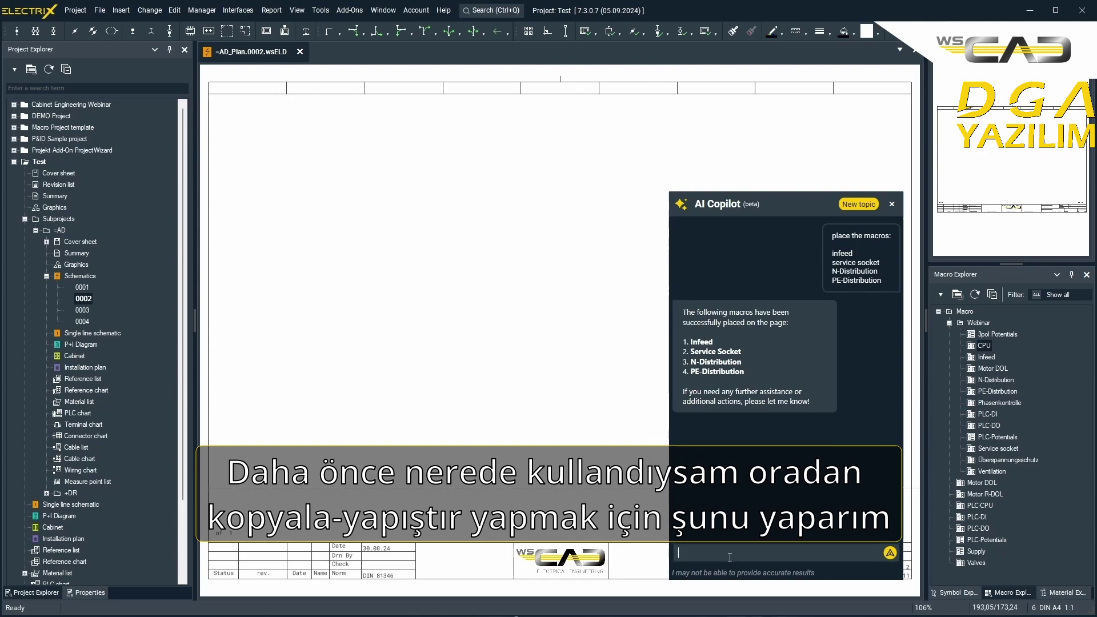
type("whe")
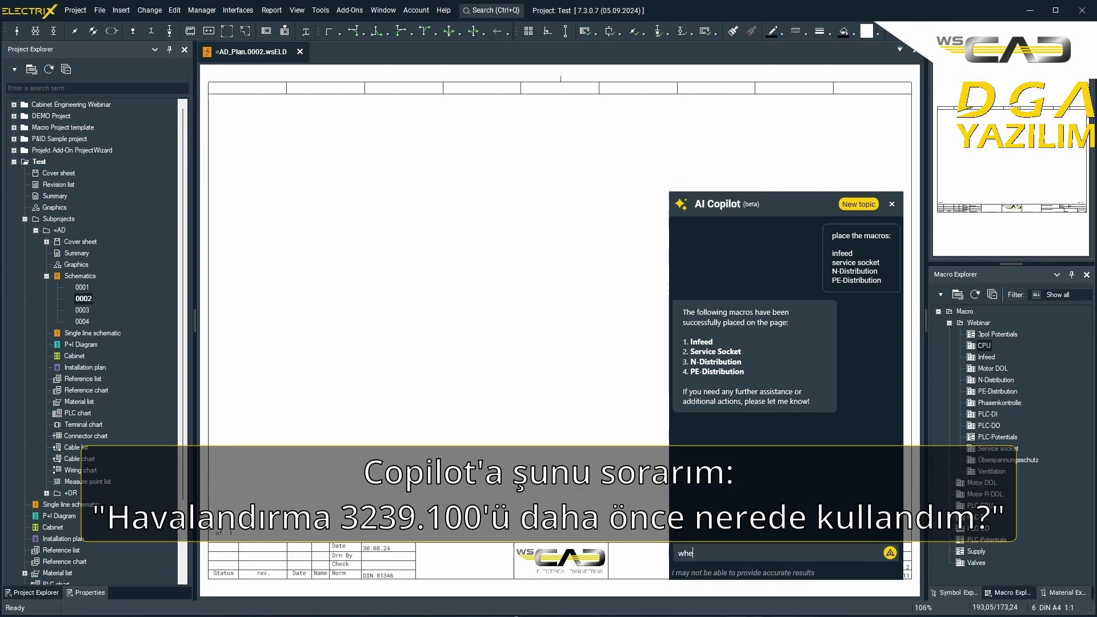
type("re did I use the ")
type("p")
type("ventilator")
type(" 323")
type("9.100")
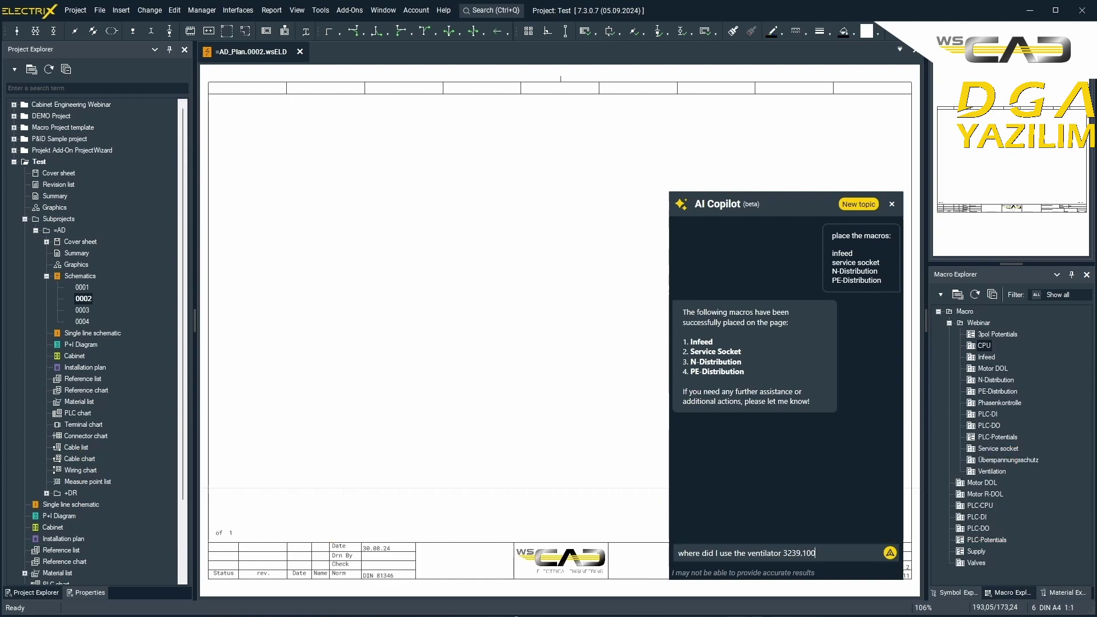
key("Return")
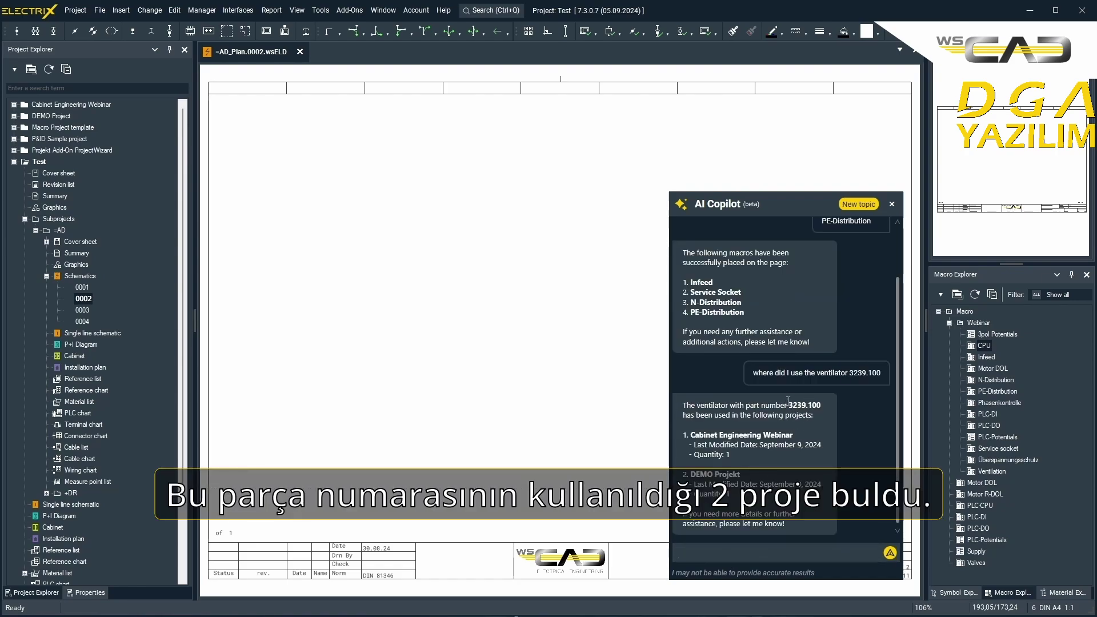
left_click_drag(788, 401, 824, 402)
Ask the AI Copilot to open the first project in its ventilator answer
left_click(794, 550)
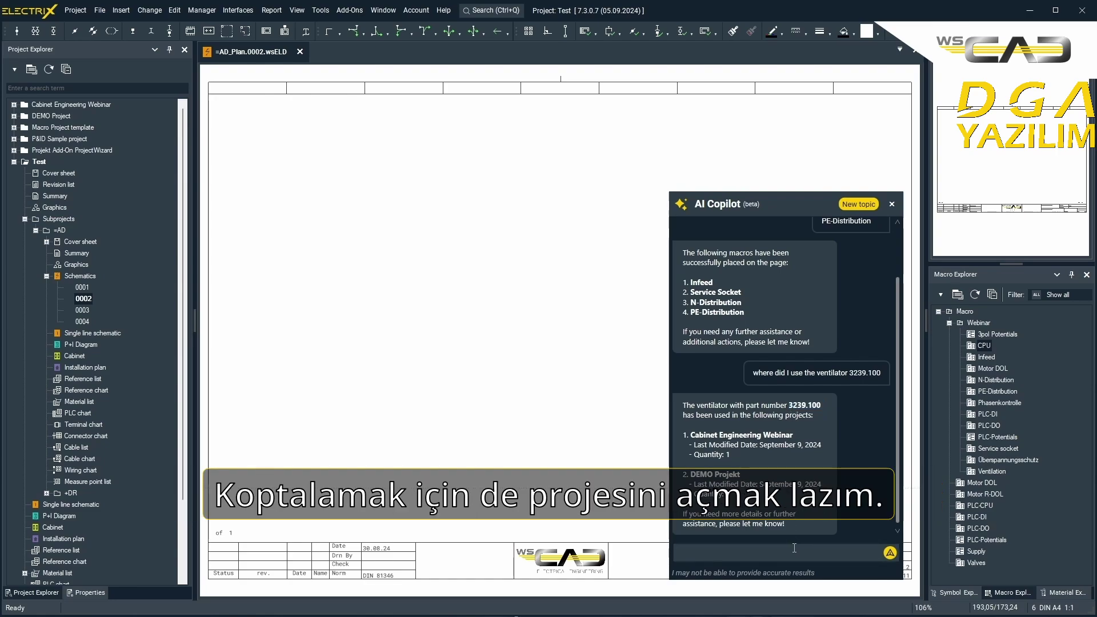
type("open th")
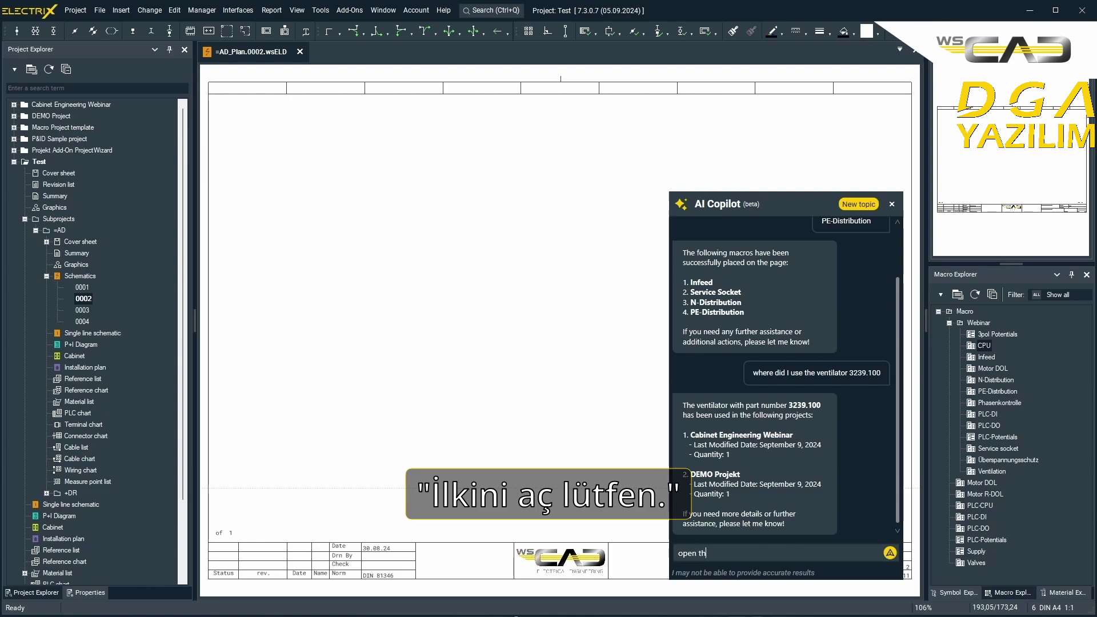
type("e first one")
key("Return")
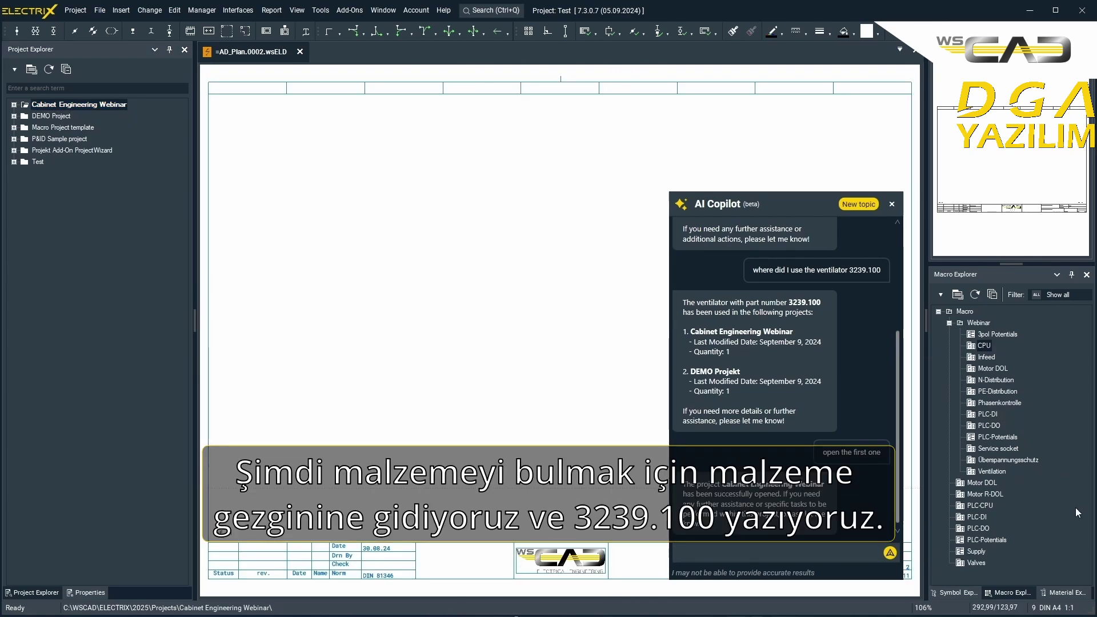
Search all project materials for 3239.1 and jump to the schematic page containing =DR+AL-G1
left_click(1064, 592)
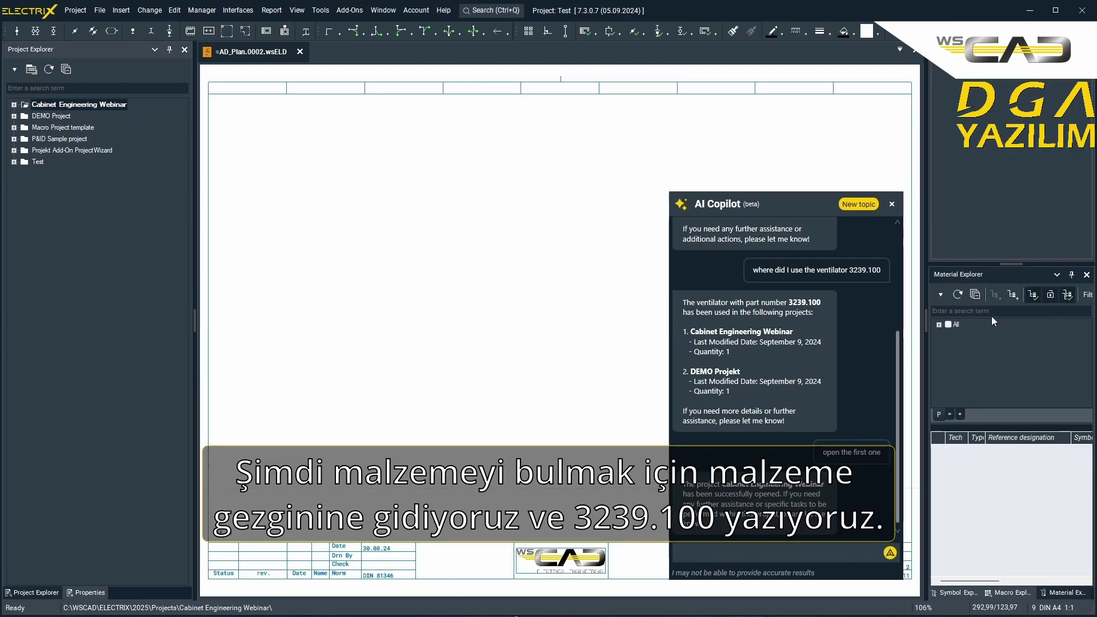
left_click(992, 314)
type("3239")
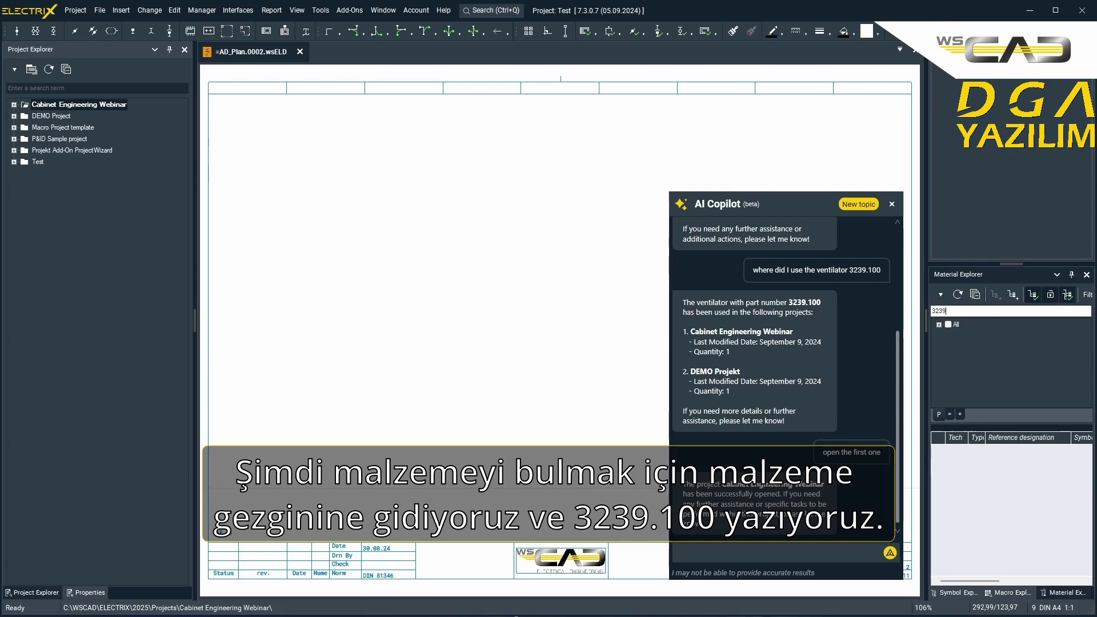
type(".1")
left_click(948, 324)
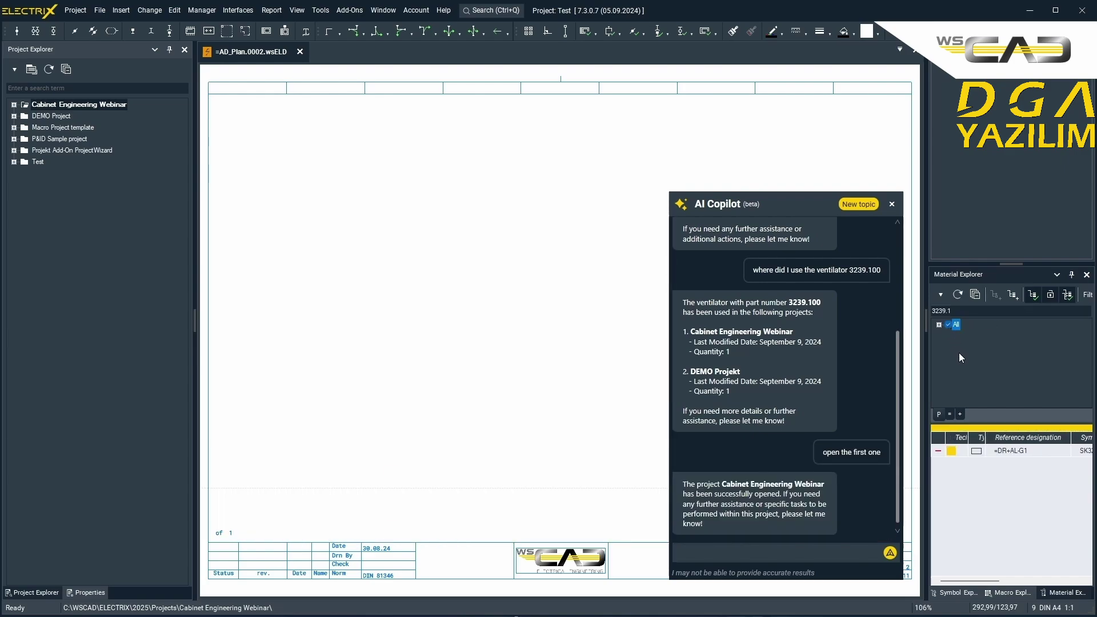
double_click(952, 451)
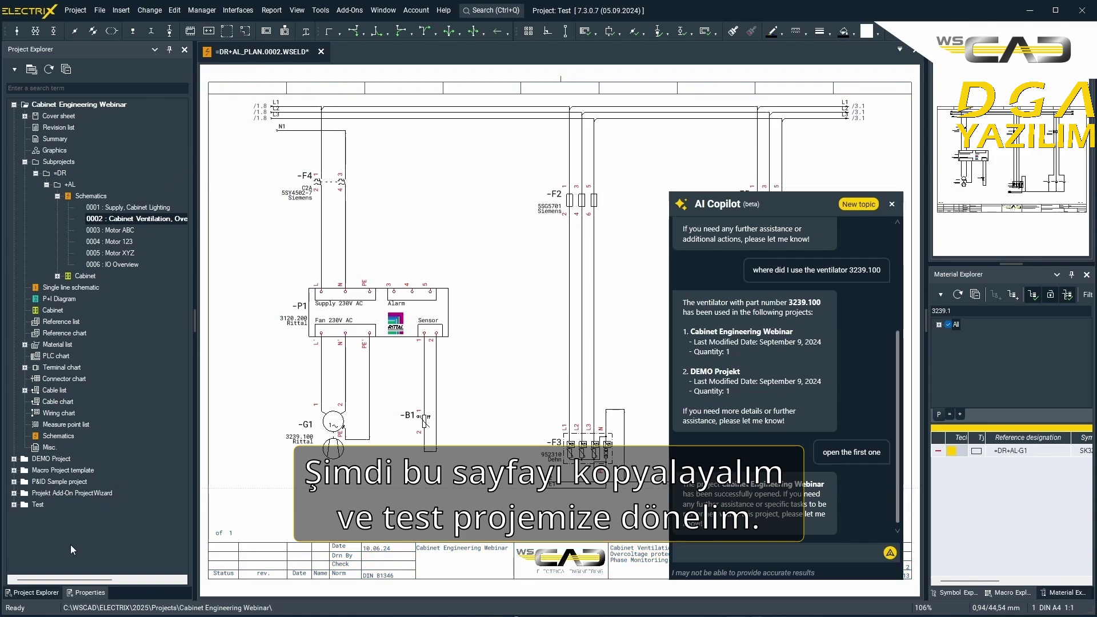
Reopen the Test project and open schematic page 0002 of subproject =AD
right_click(36, 504)
left_click(70, 256)
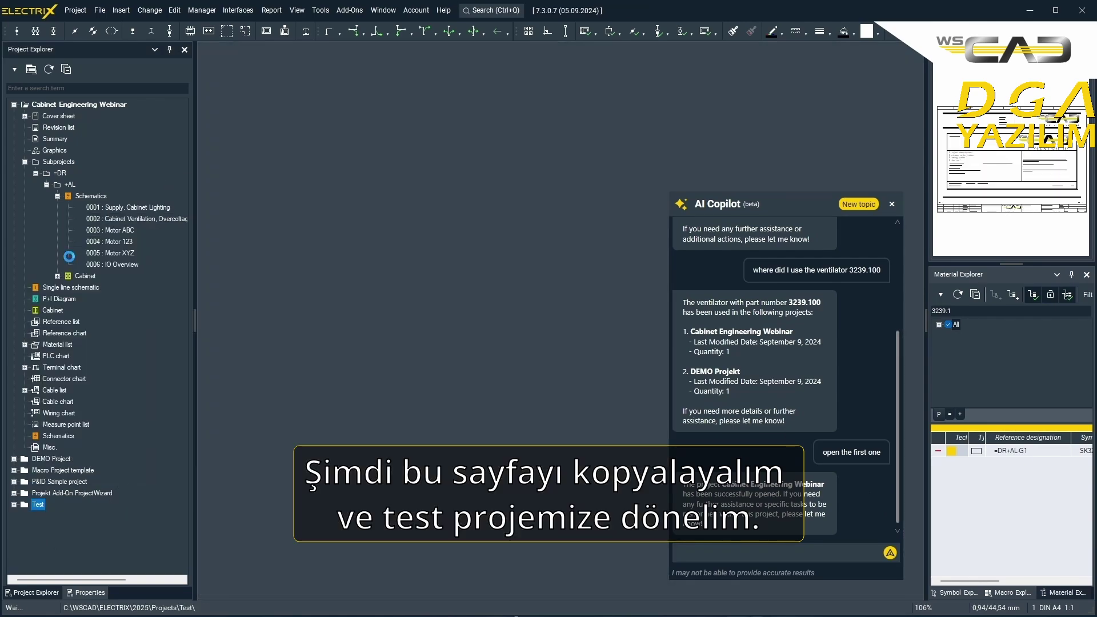
left_click(53, 219)
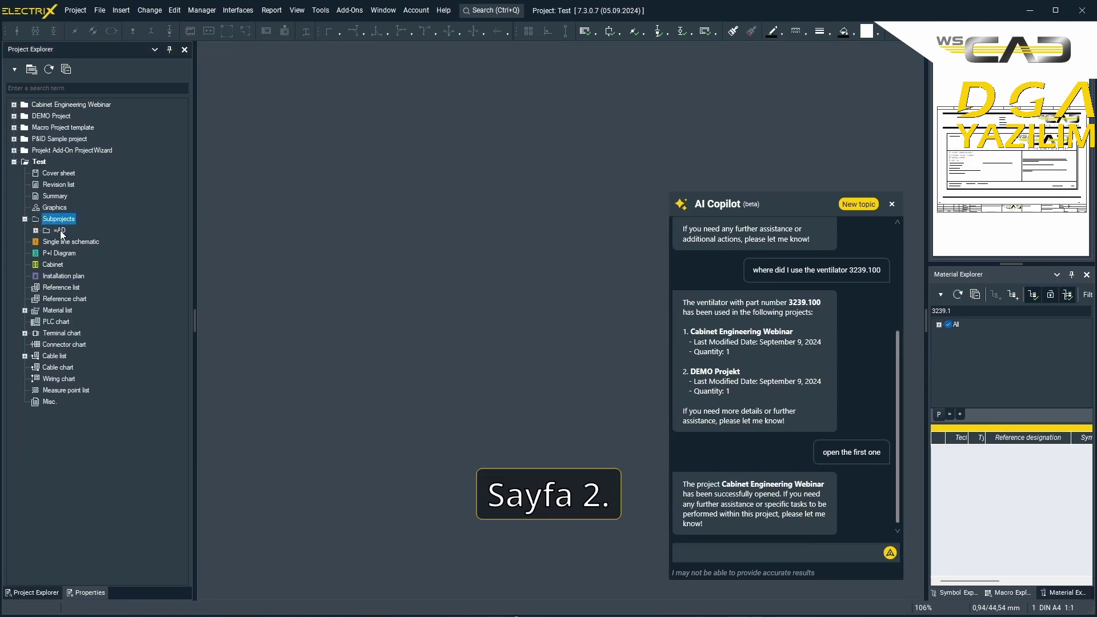
double_click(60, 231)
double_click(74, 274)
double_click(82, 299)
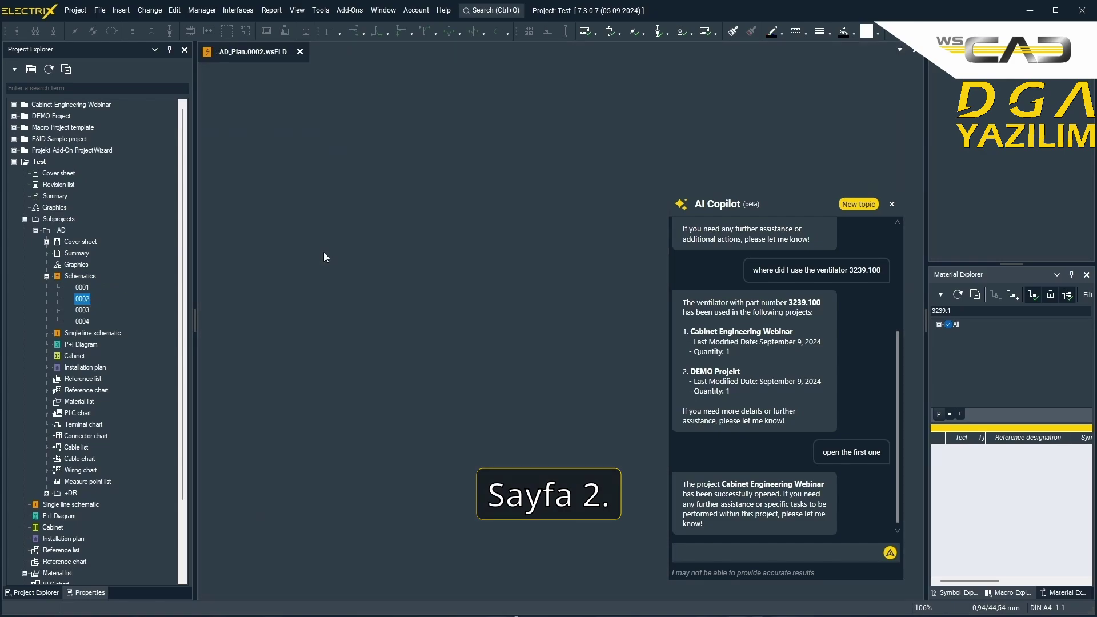
Paste the copied ventilator circuit onto schematic page 0002 of the Test project
key("ctrl+v")
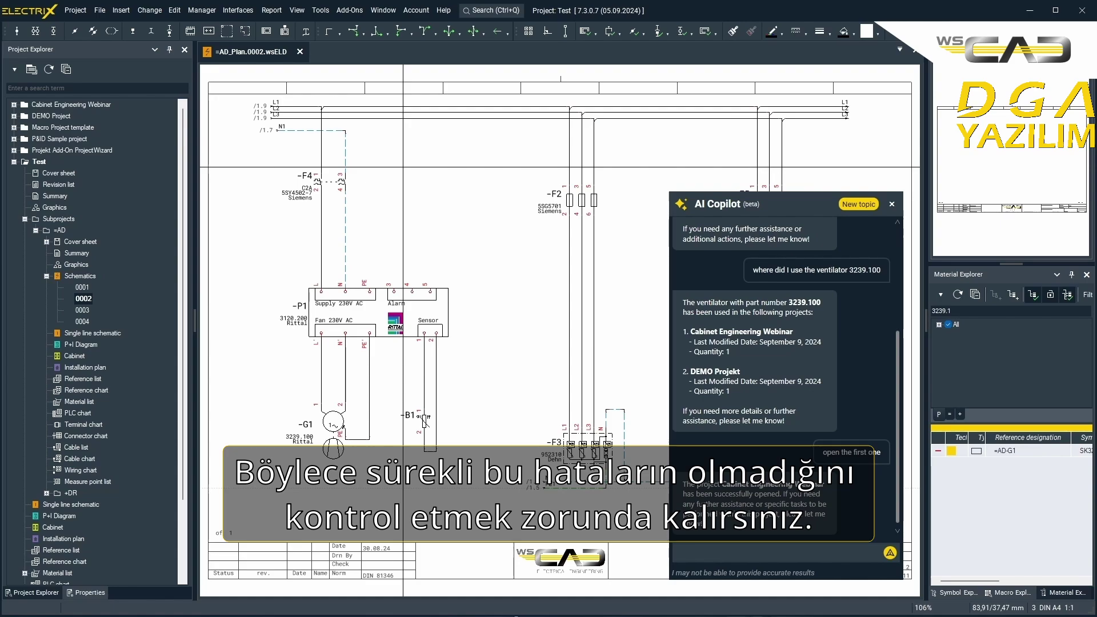
Ask the AI Copilot to check the project for errors and read through its validation answer
left_click(732, 553)
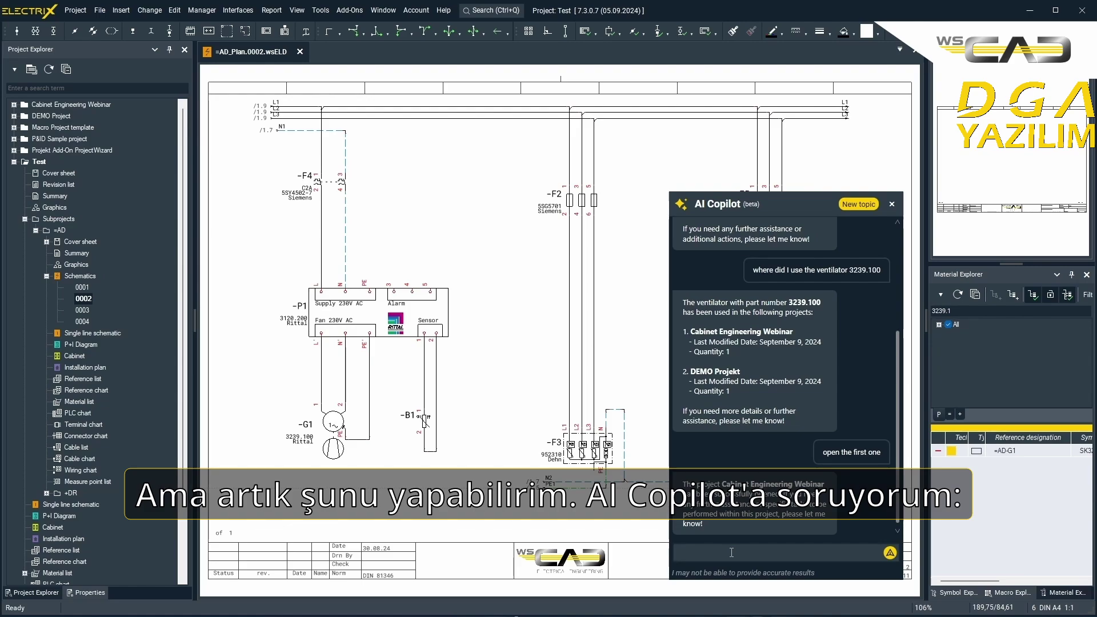
type("do I")
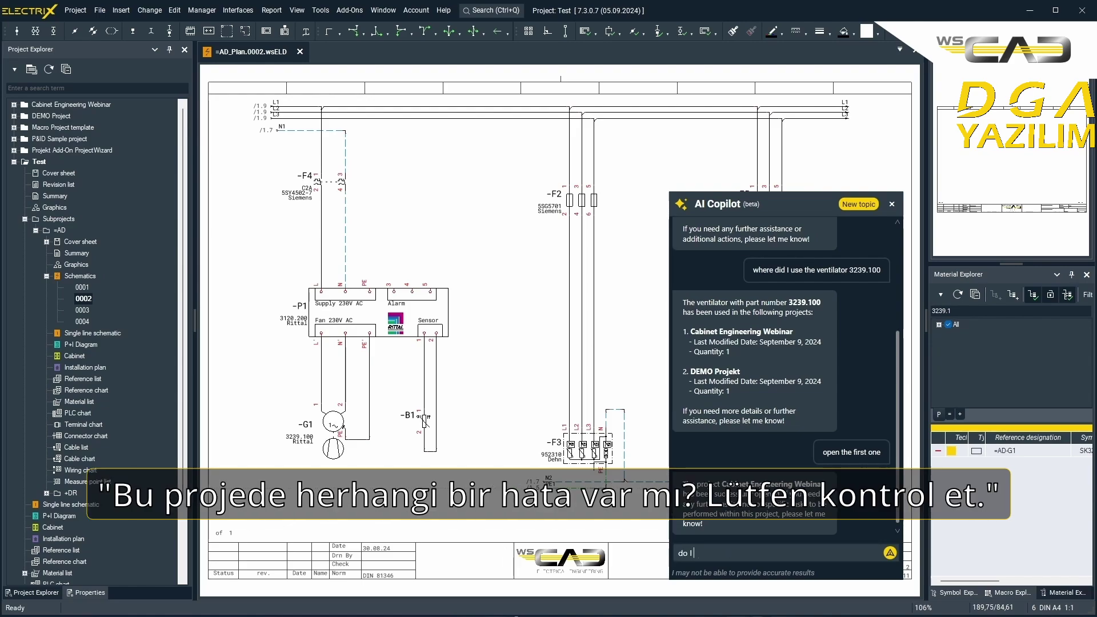
type(" have any errors in this Project? Please check")
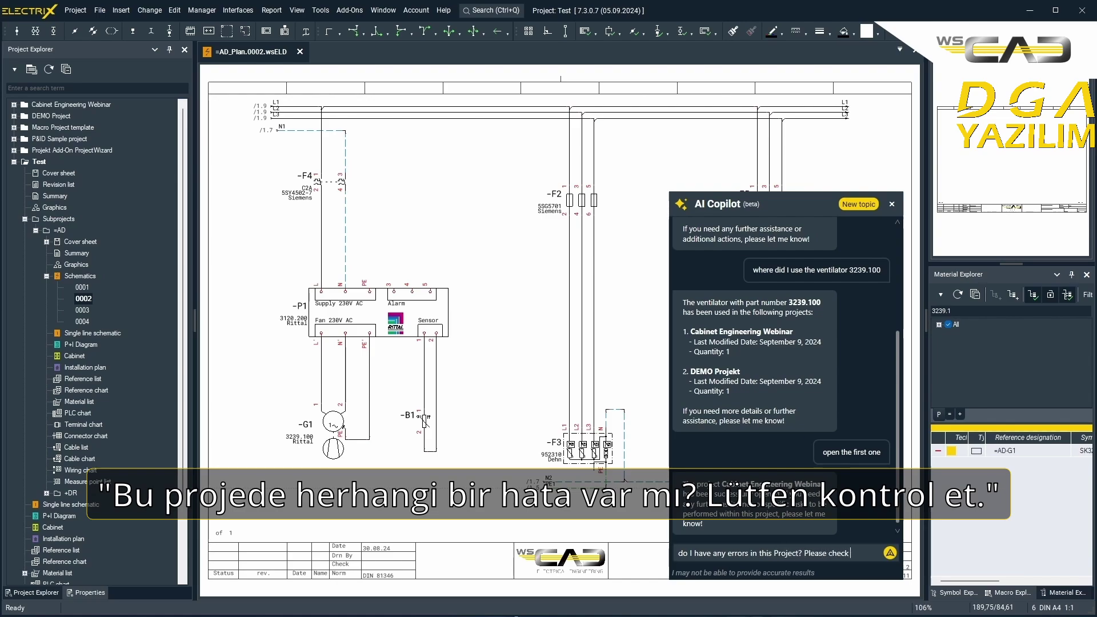
type(" it :)")
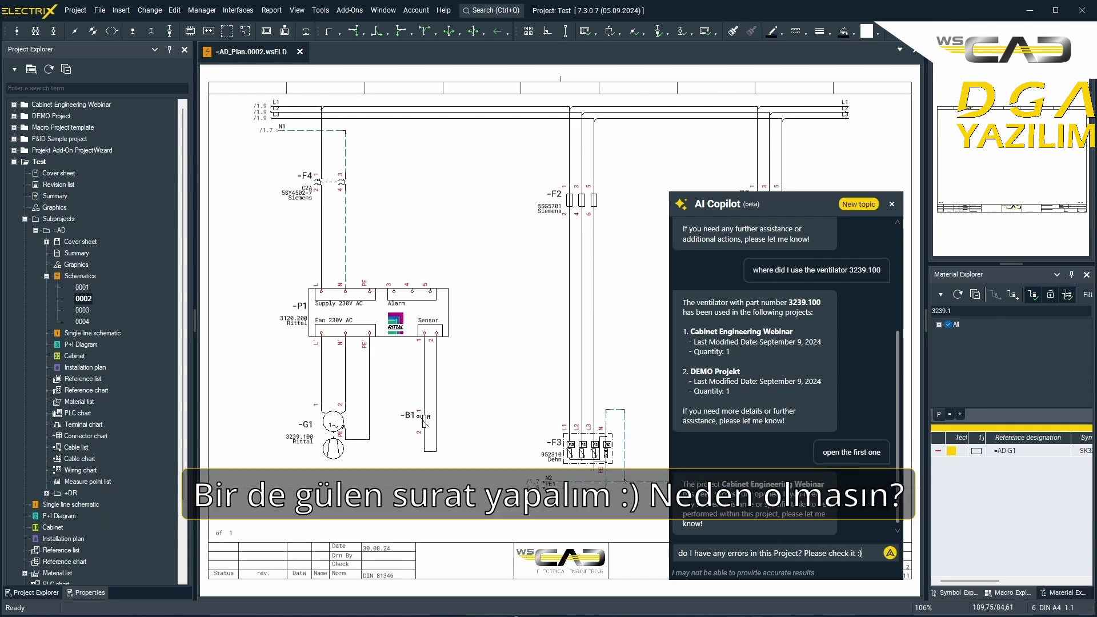
key("Return")
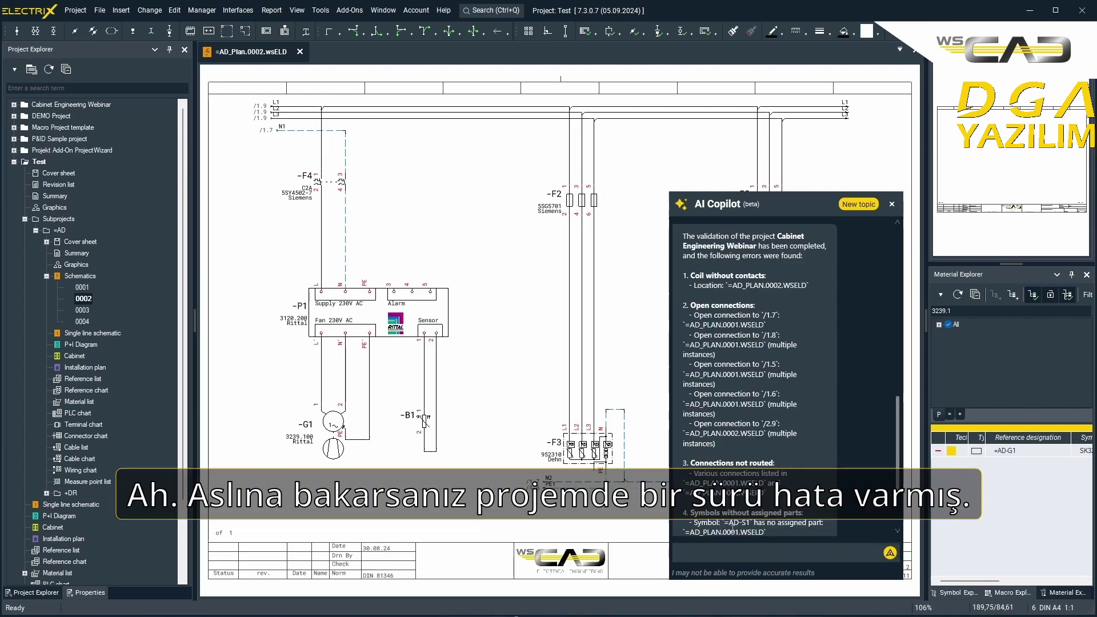
scroll(746, 461, "down", 3)
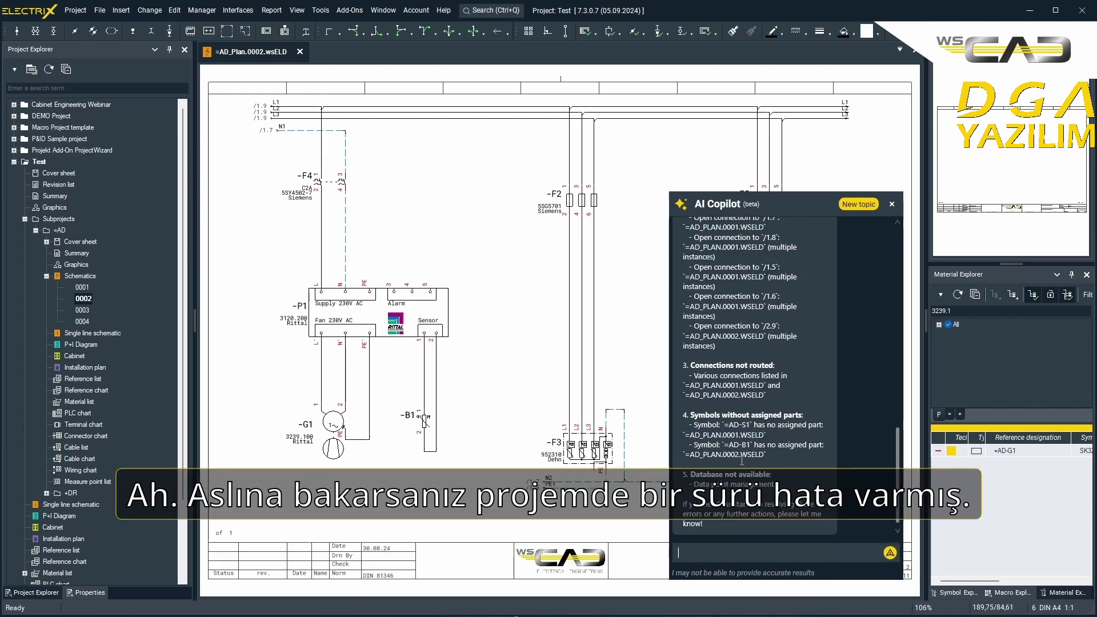
scroll(741, 460, "up", 5)
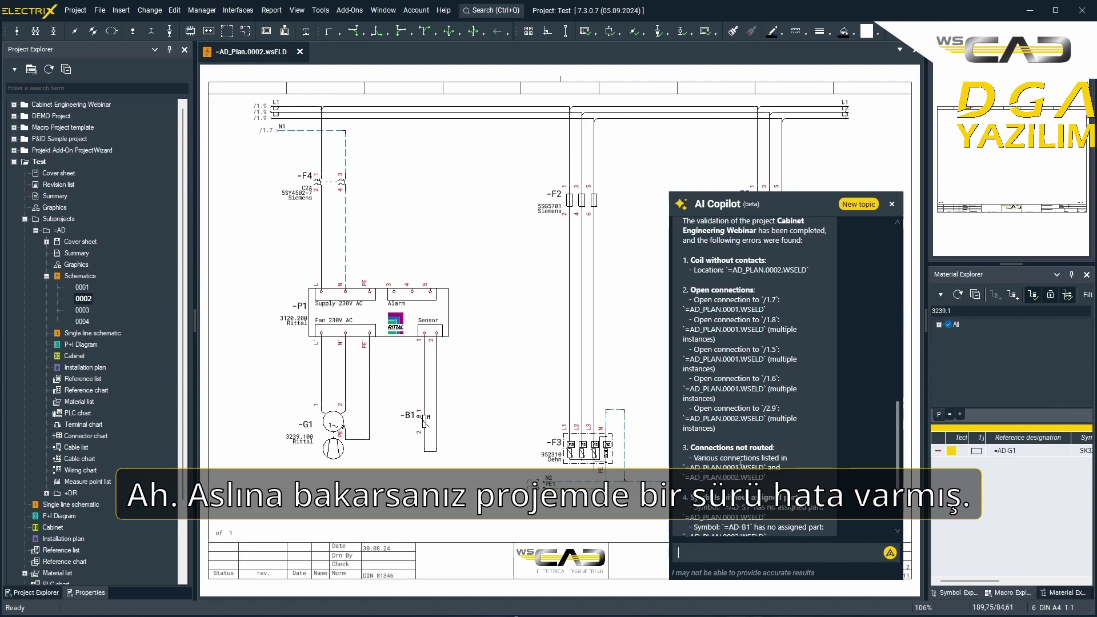
scroll(741, 460, "down", 1)
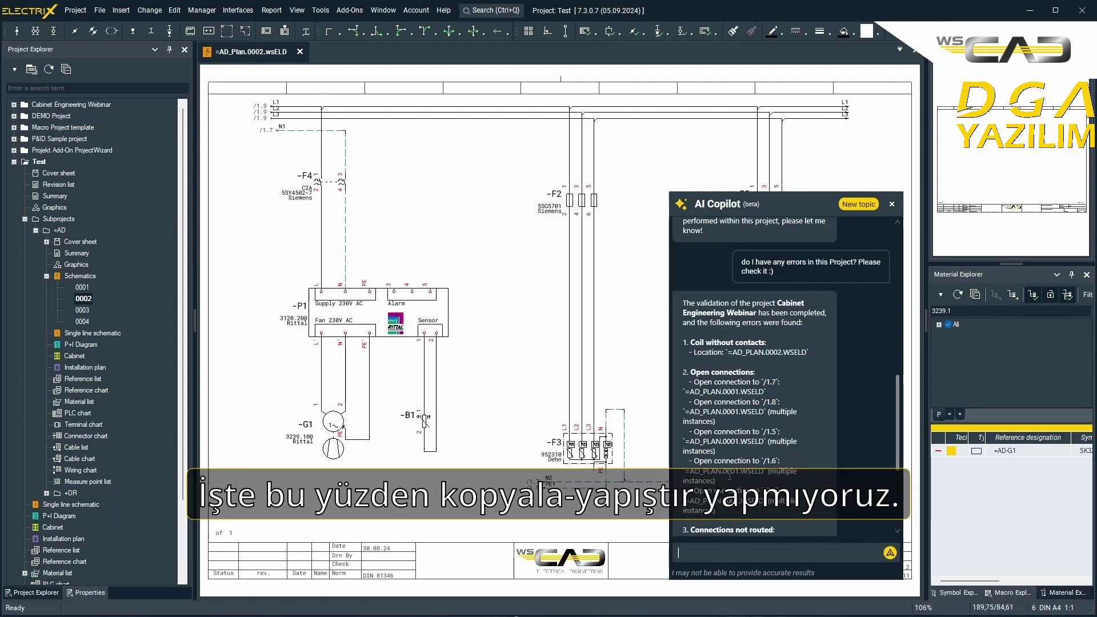
scroll(730, 469, "down", 2)
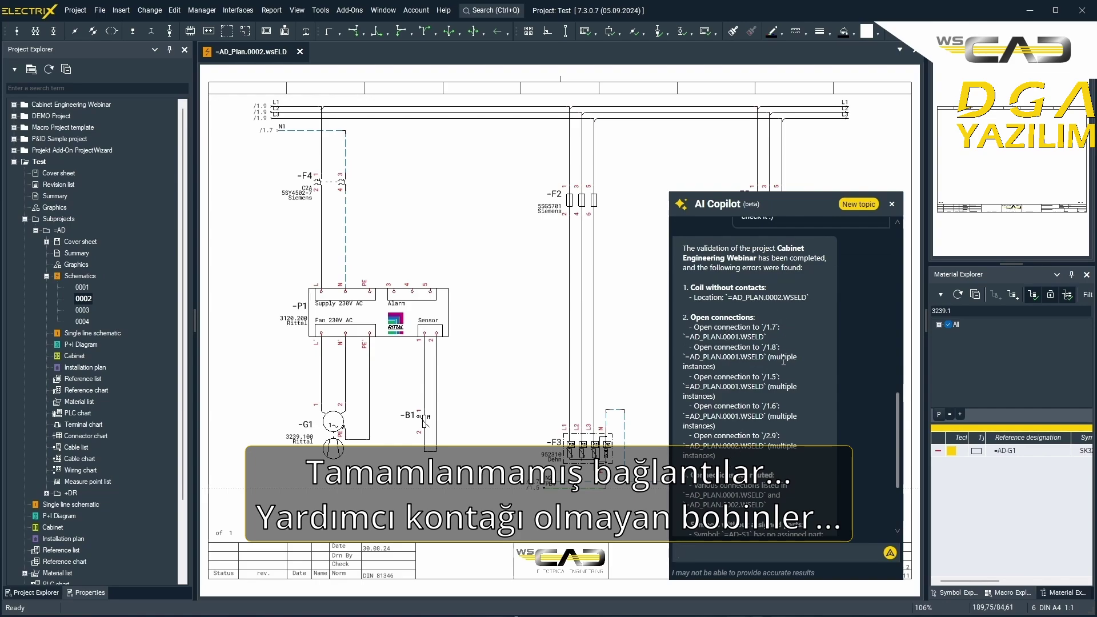
scroll(784, 361, "down", 3)
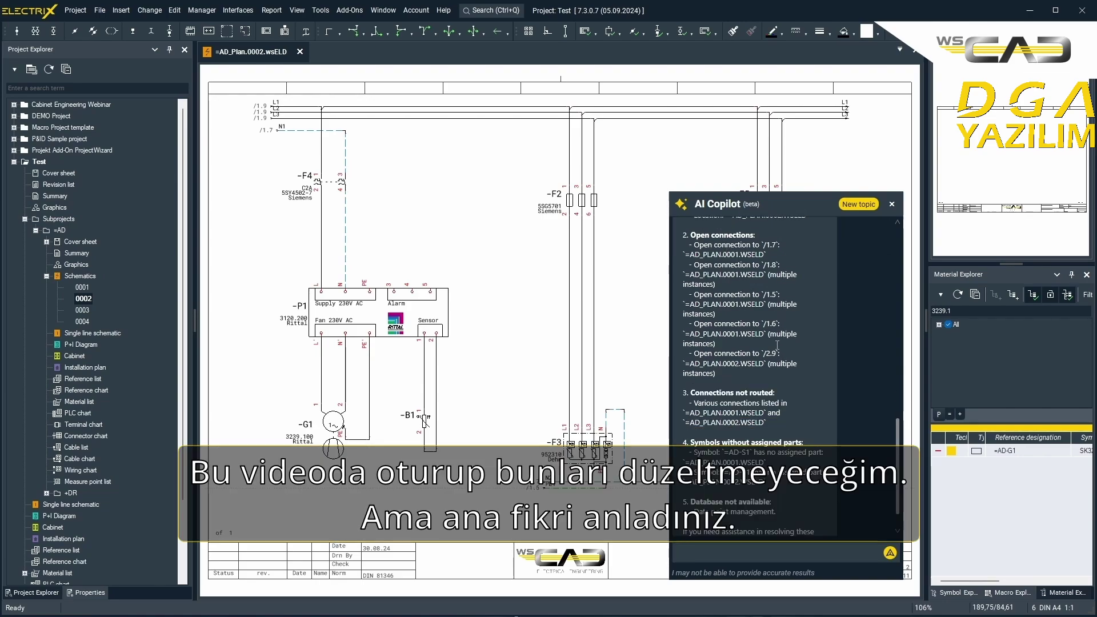
scroll(777, 343, "down", 1)
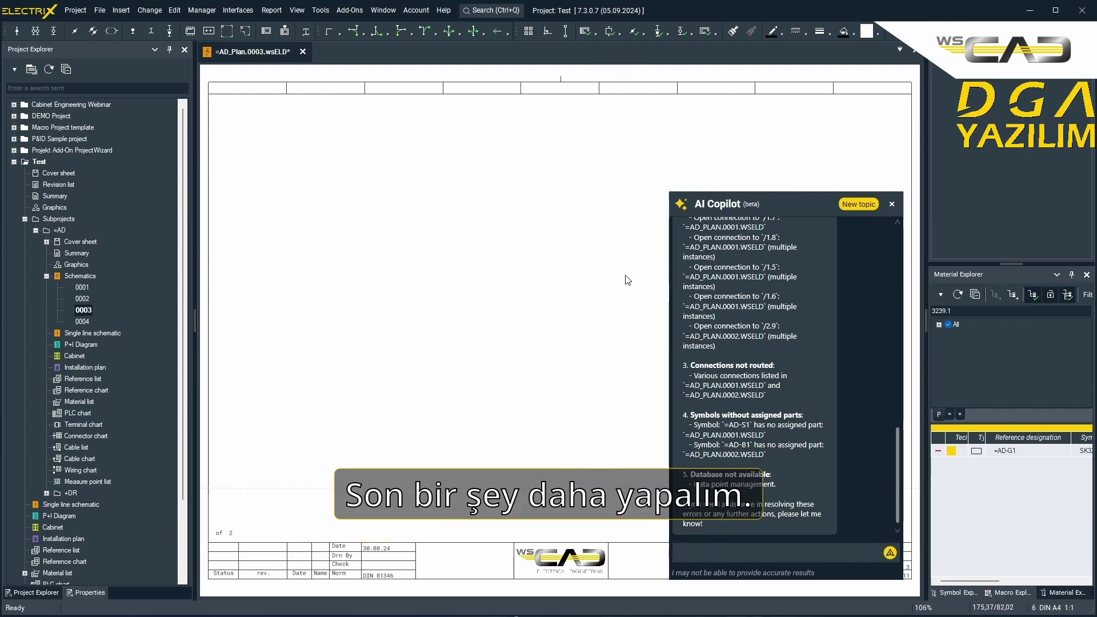
Have the AI Copilot place the macros Motor DOL and 3pol Potentials on schematic page 0003
left_click(725, 553)
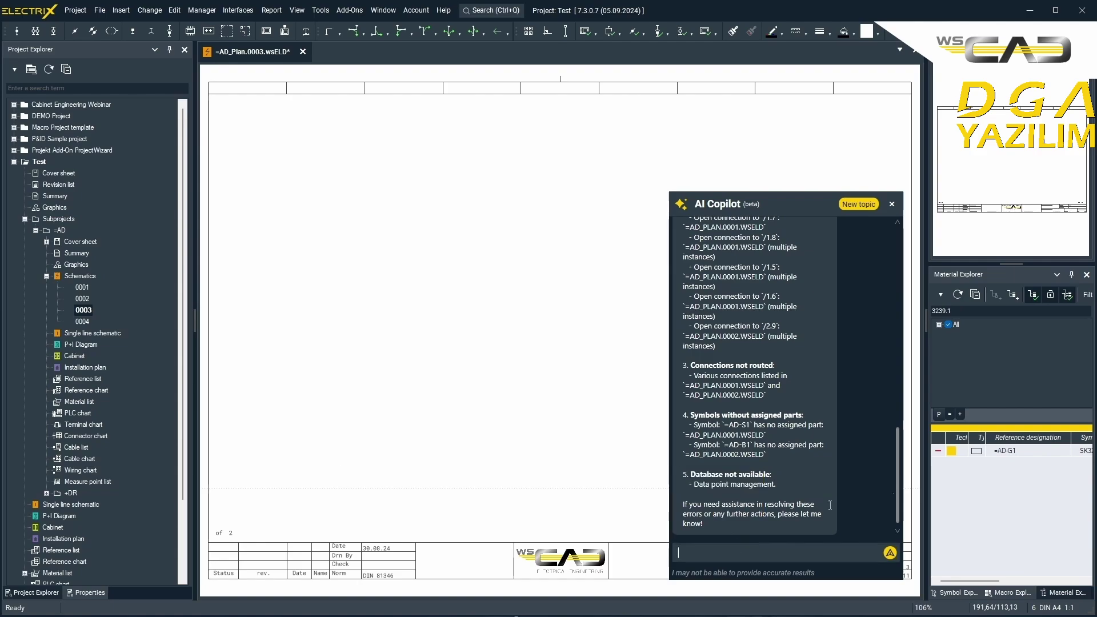
left_click(1009, 593)
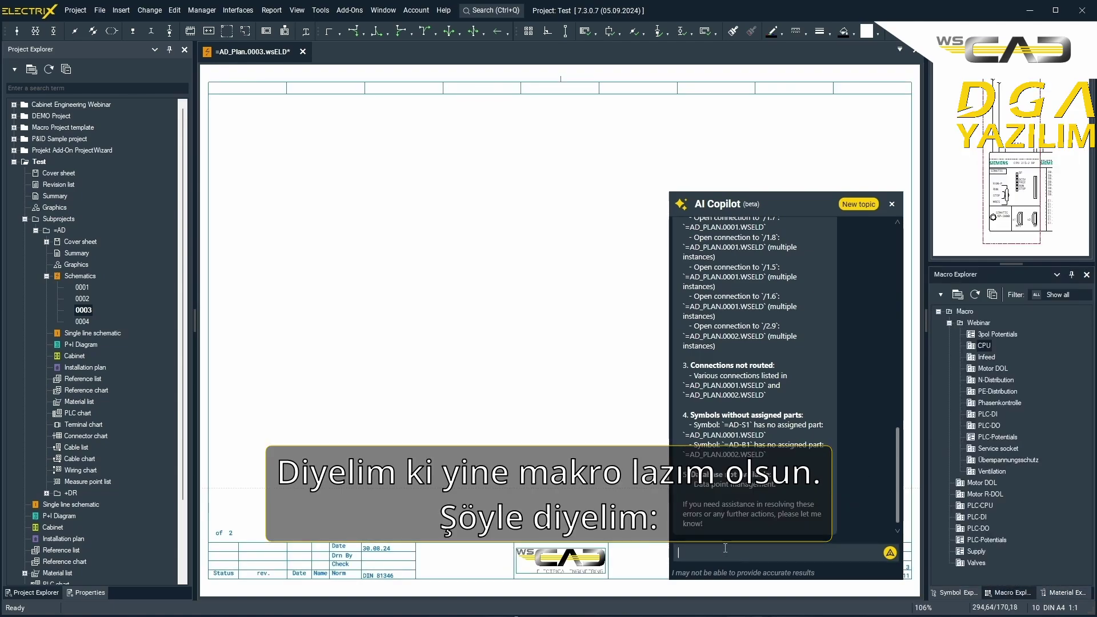
type("pl")
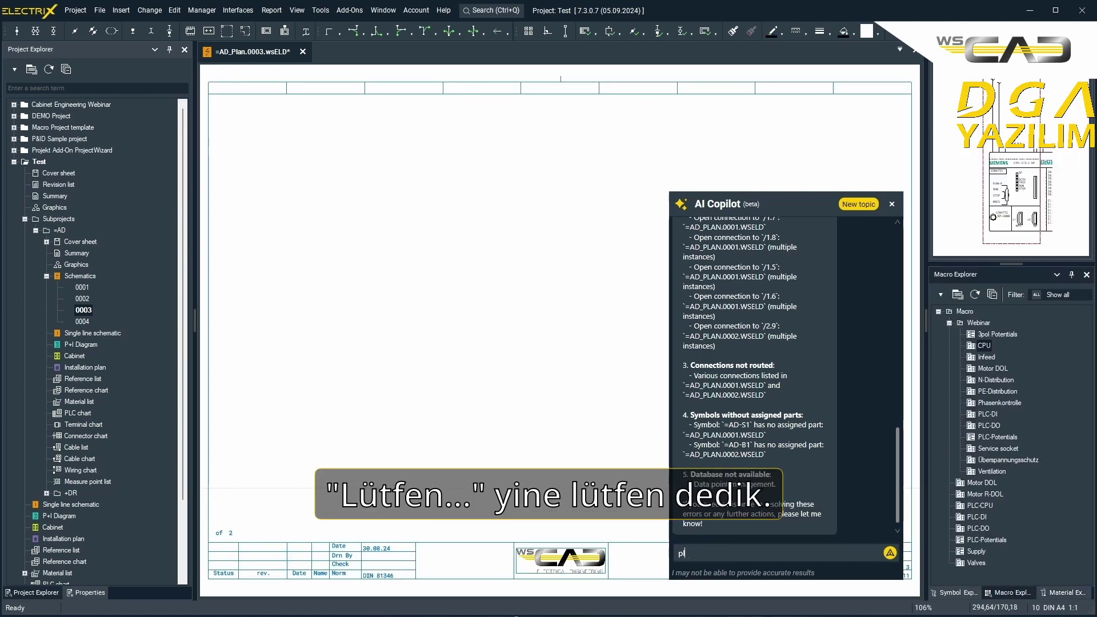
type("ease tplace the macro")
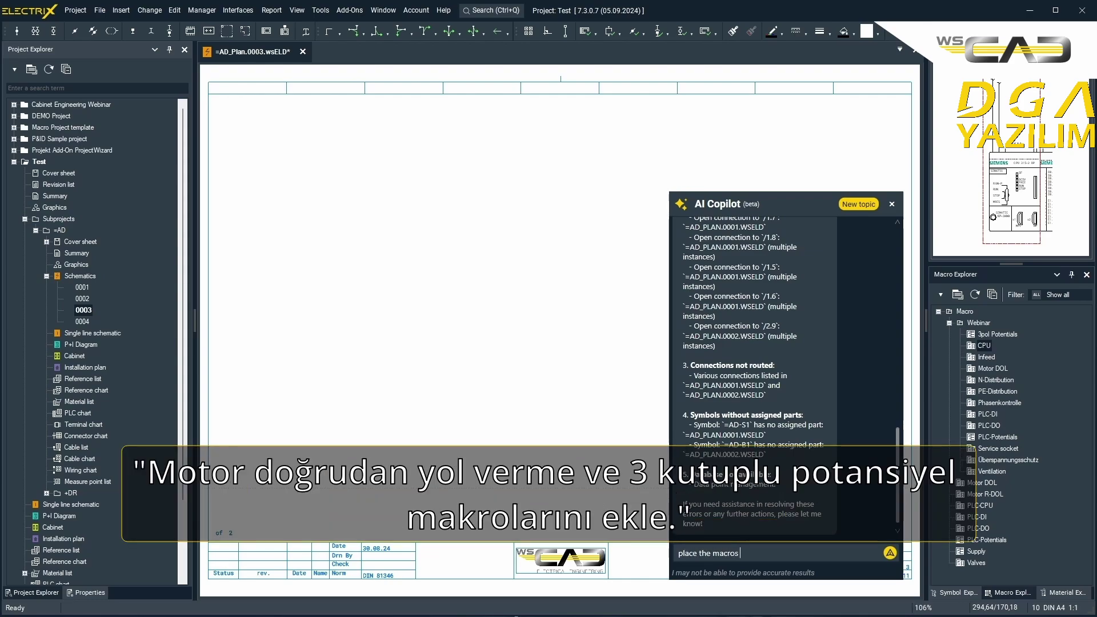
type("s Motor DOL and 3pol Potentials")
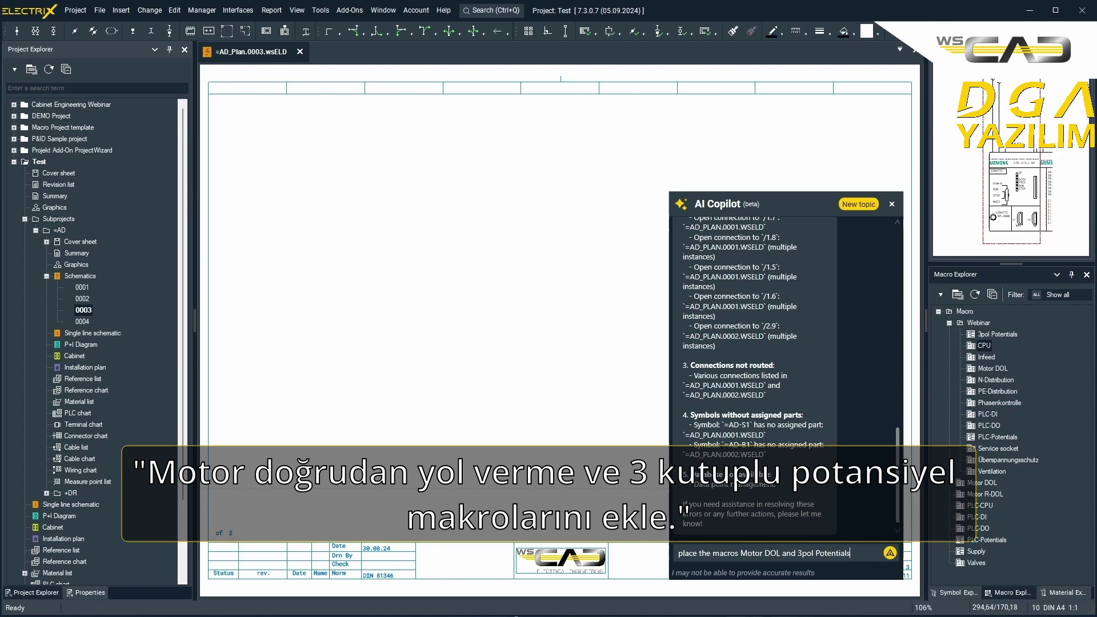
key("Return")
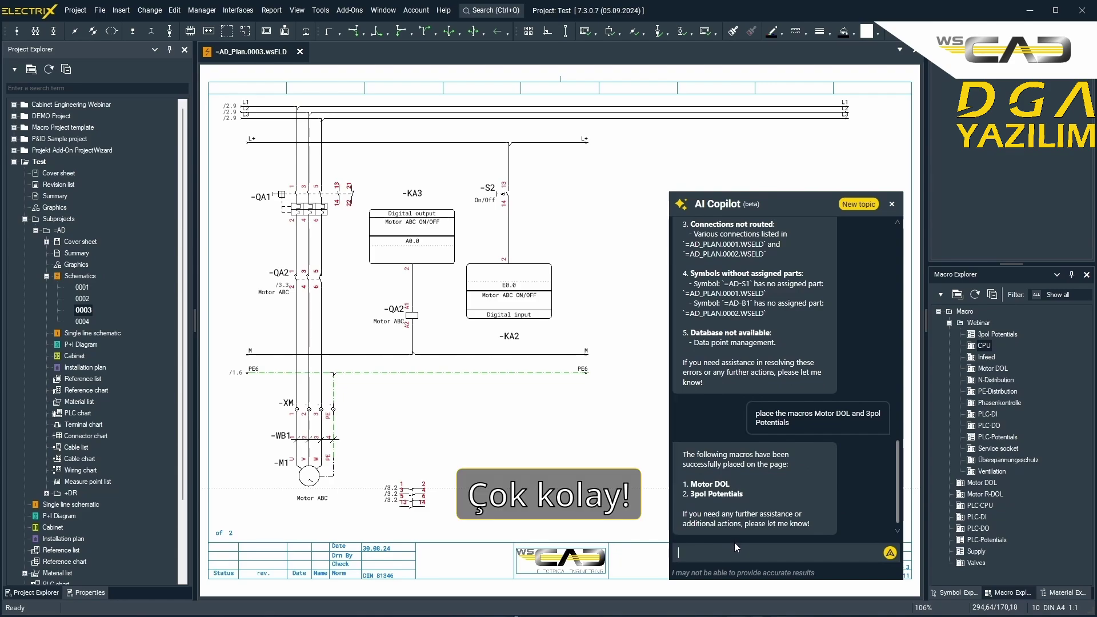
Ask the AI Copilot for a wire attribute with L1, BK and 2,5 mm²
left_click(733, 553)
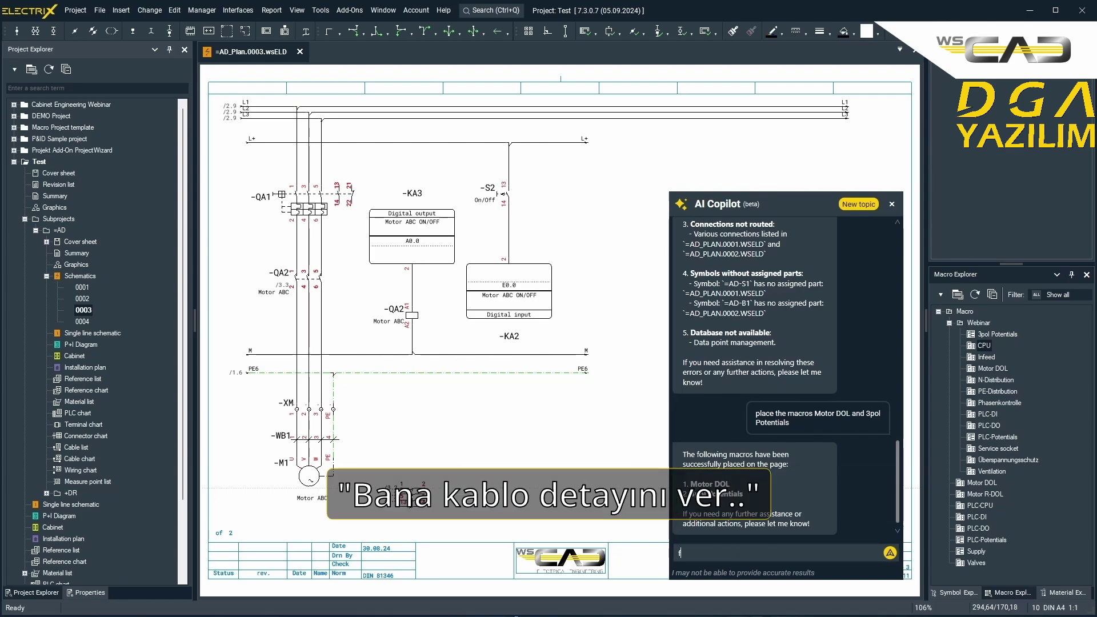
type("give me a wire attribut")
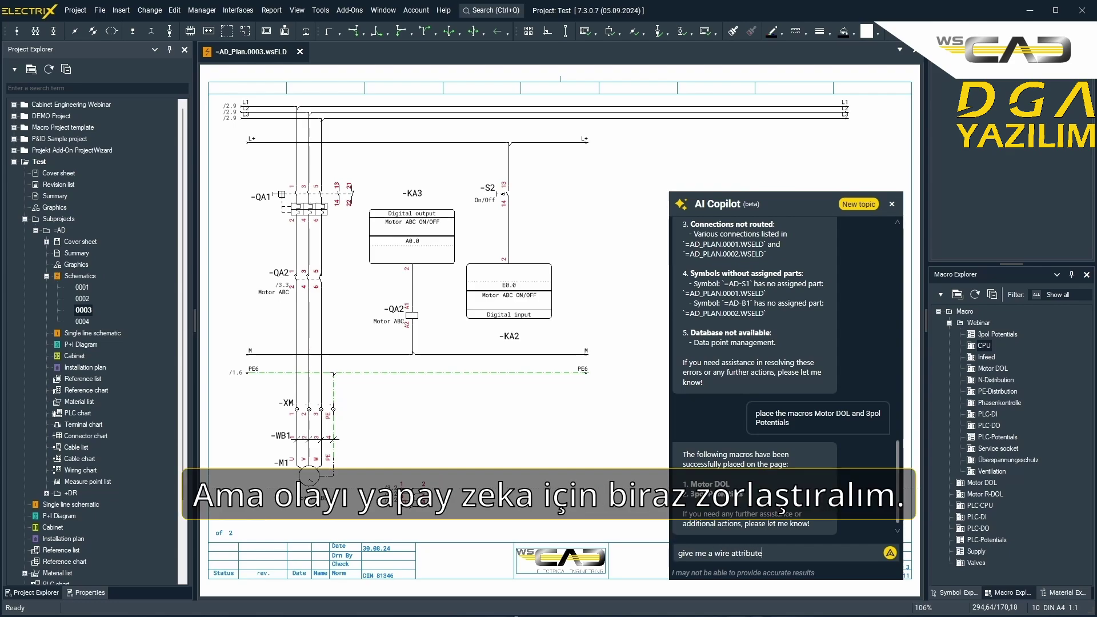
type("e")
key("shift+Return")
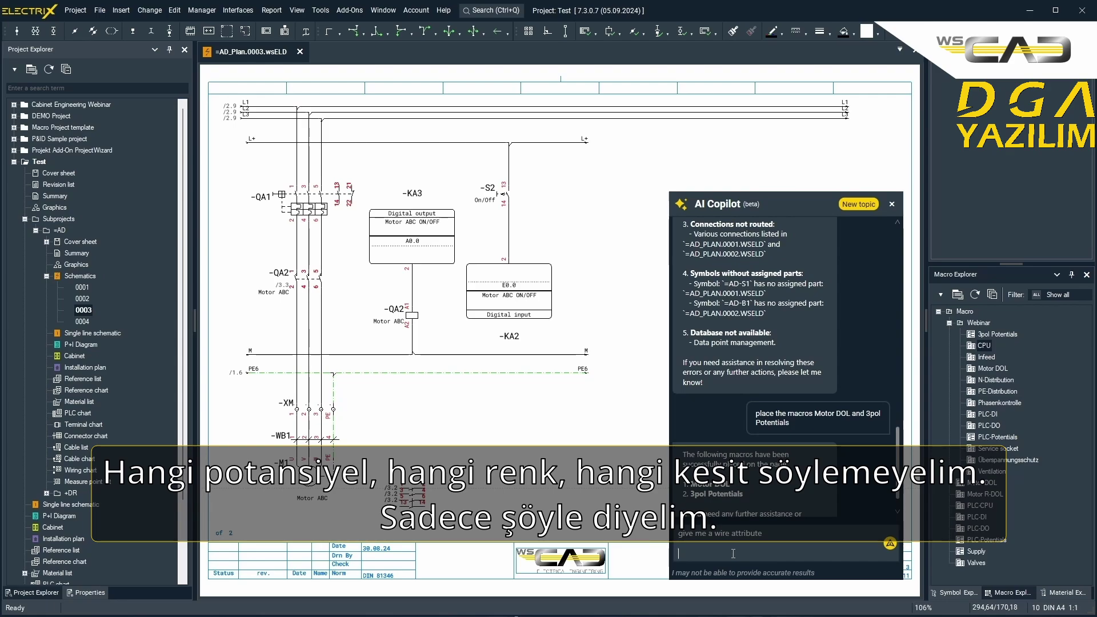
type("L1,")
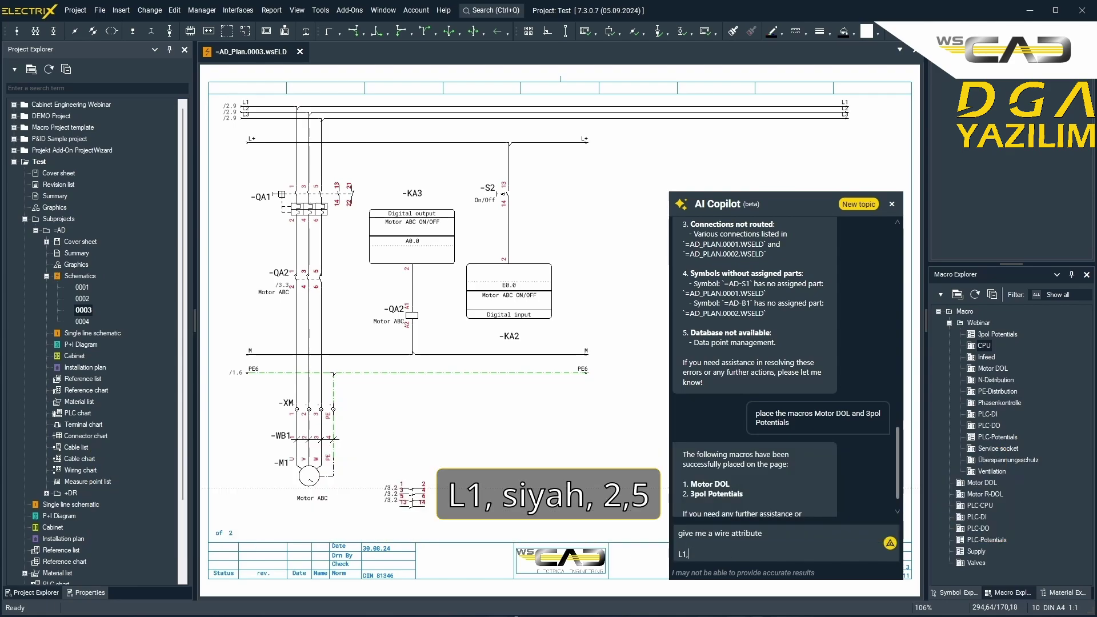
type(" BK, 2,5 mm²")
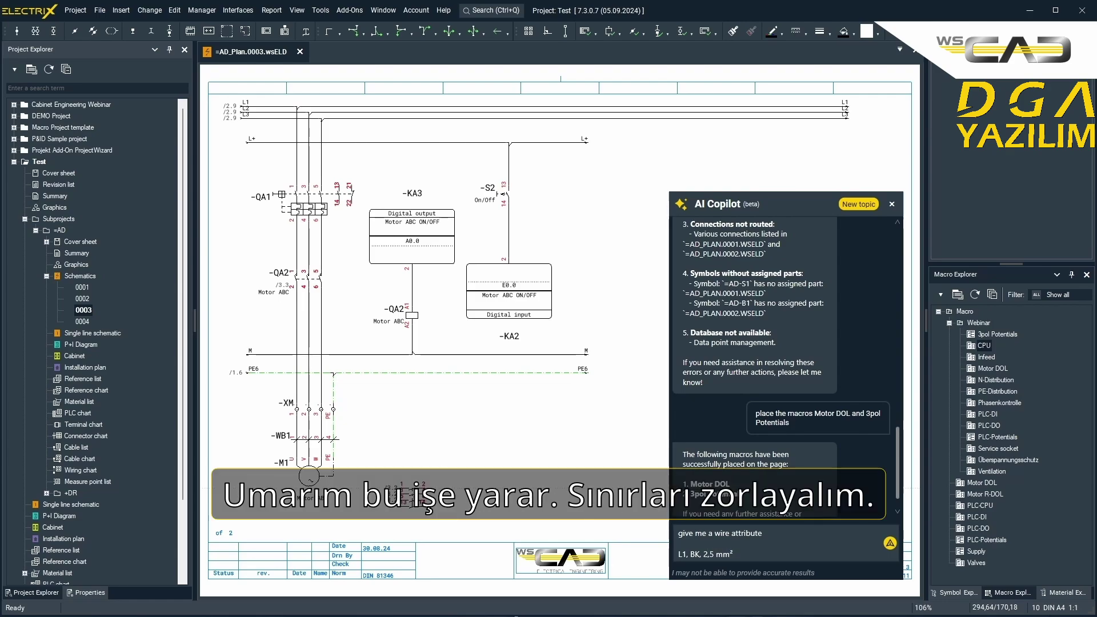
key("Return")
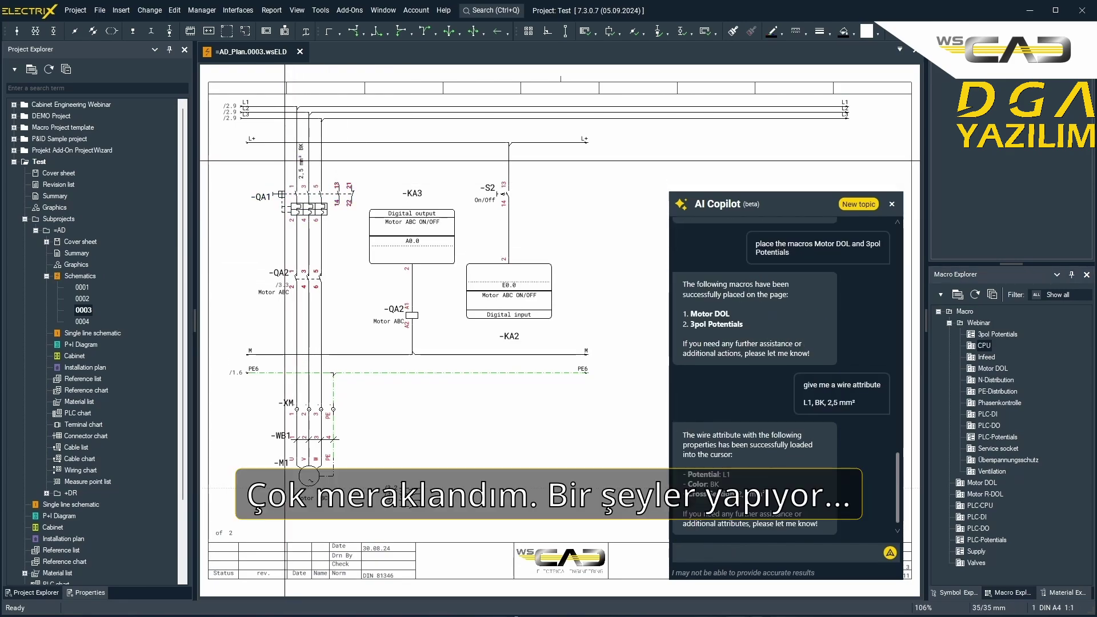
Place the loaded wire attribute on the wire above terminal 1 of -QA1, review its colour code and cross-section, and accept the connection attributes
scroll(298, 160, "up", 4)
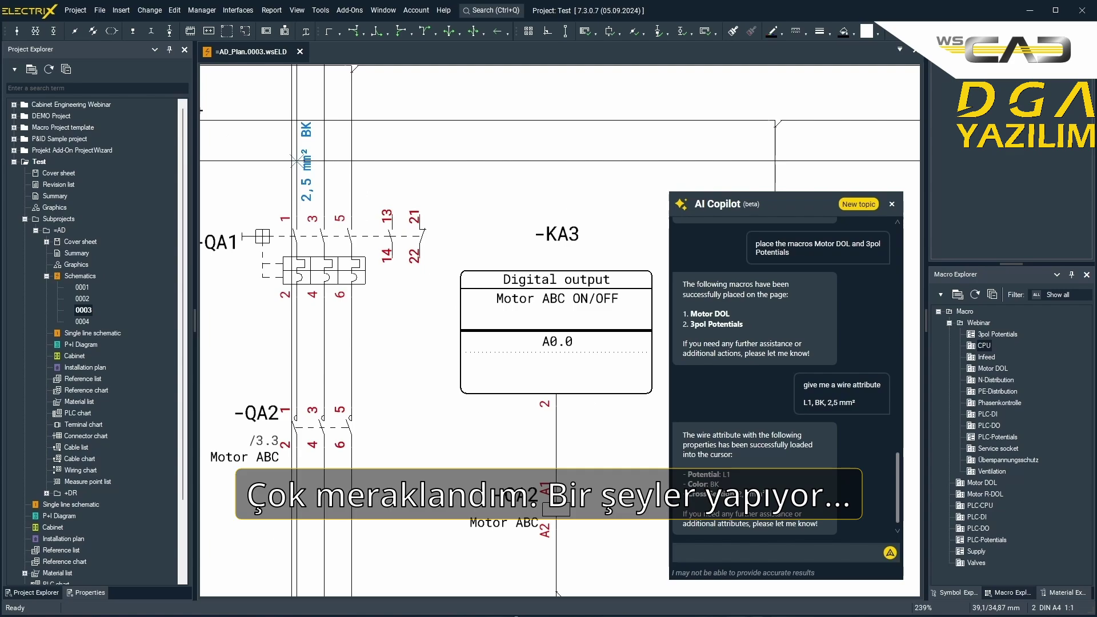
left_click(296, 160)
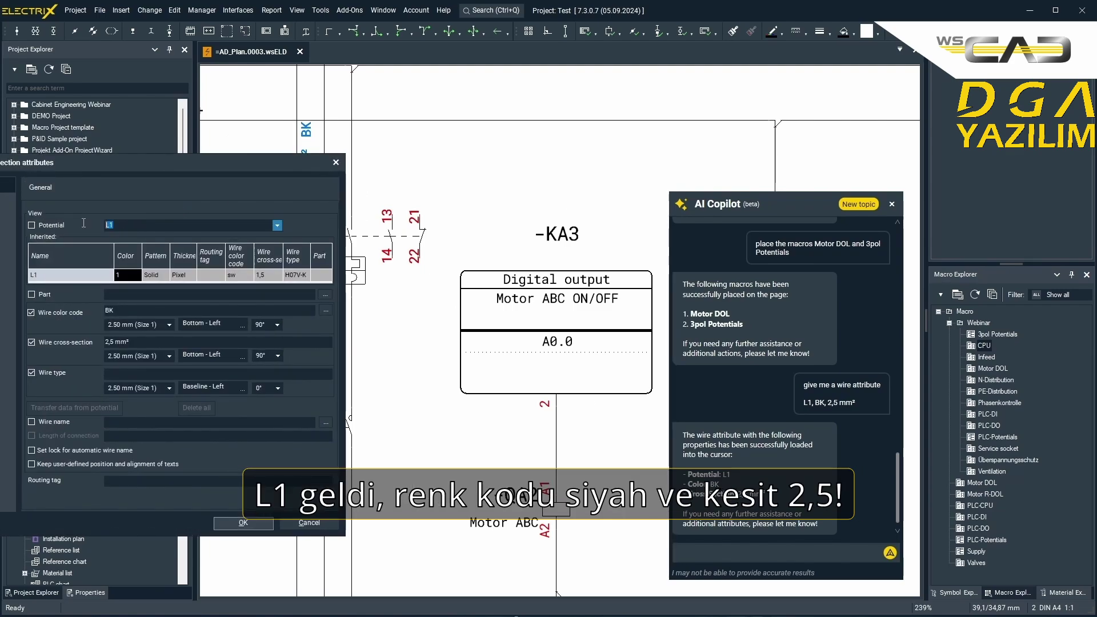
left_click(121, 316)
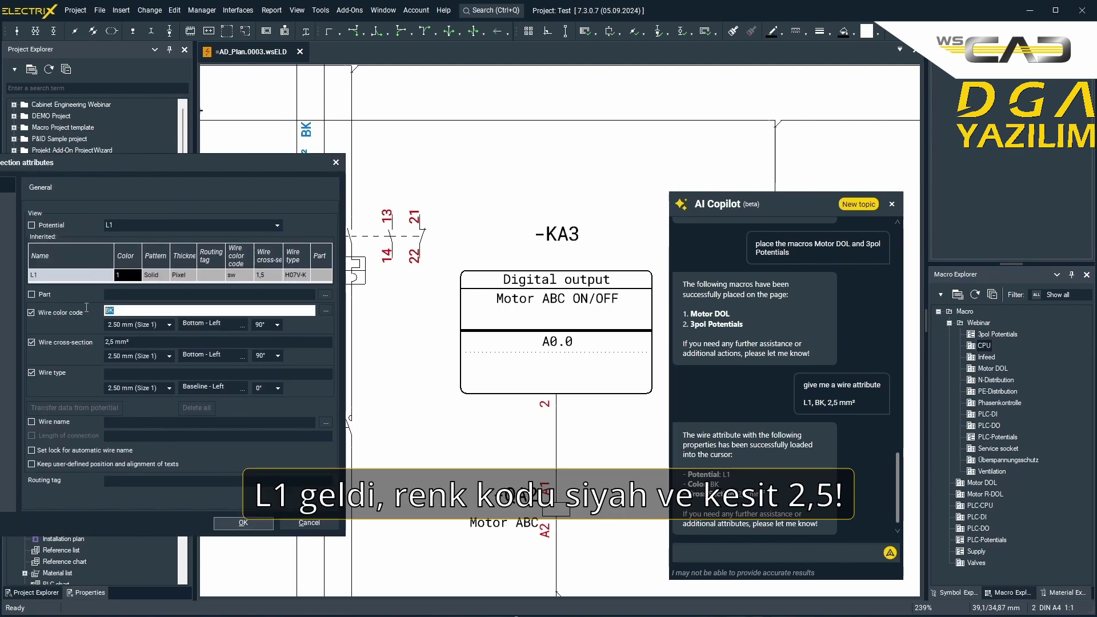
left_click(144, 340)
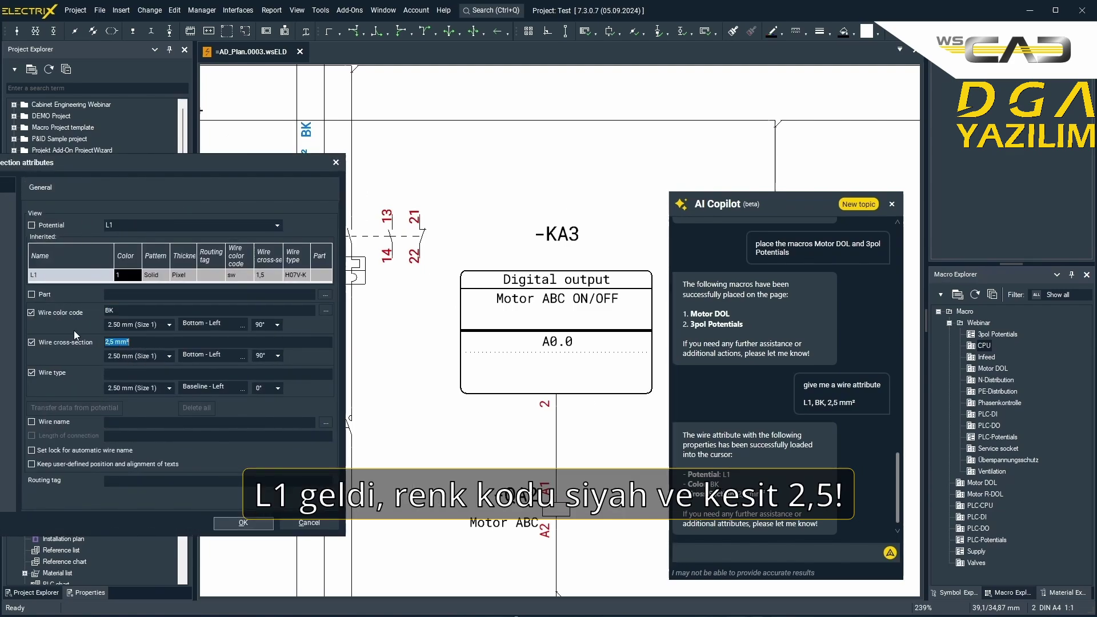
left_click(252, 523)
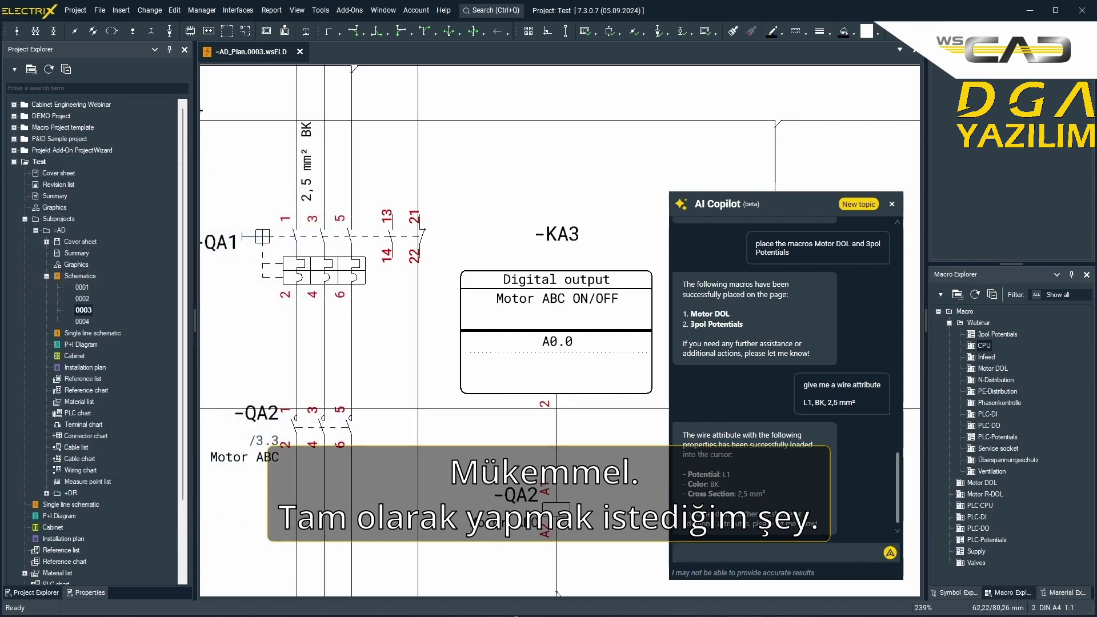
Have the AI Copilot generate the BOM, and tell it that an Excel file was actually wanted
scroll(418, 408, "down", 2)
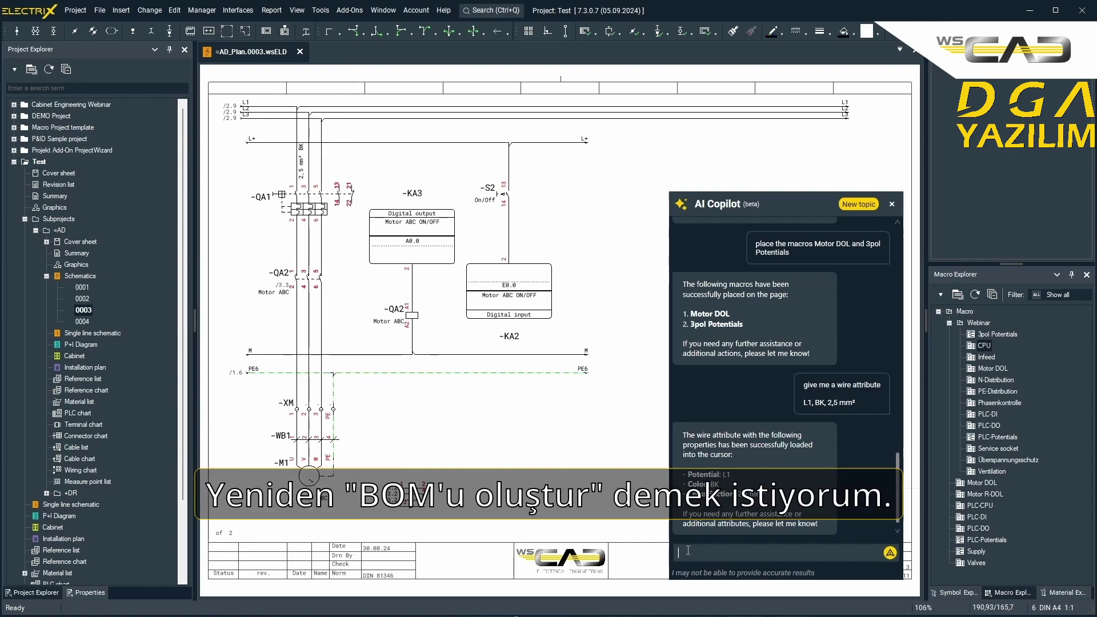
type("generate A")
key("ctrl+a")
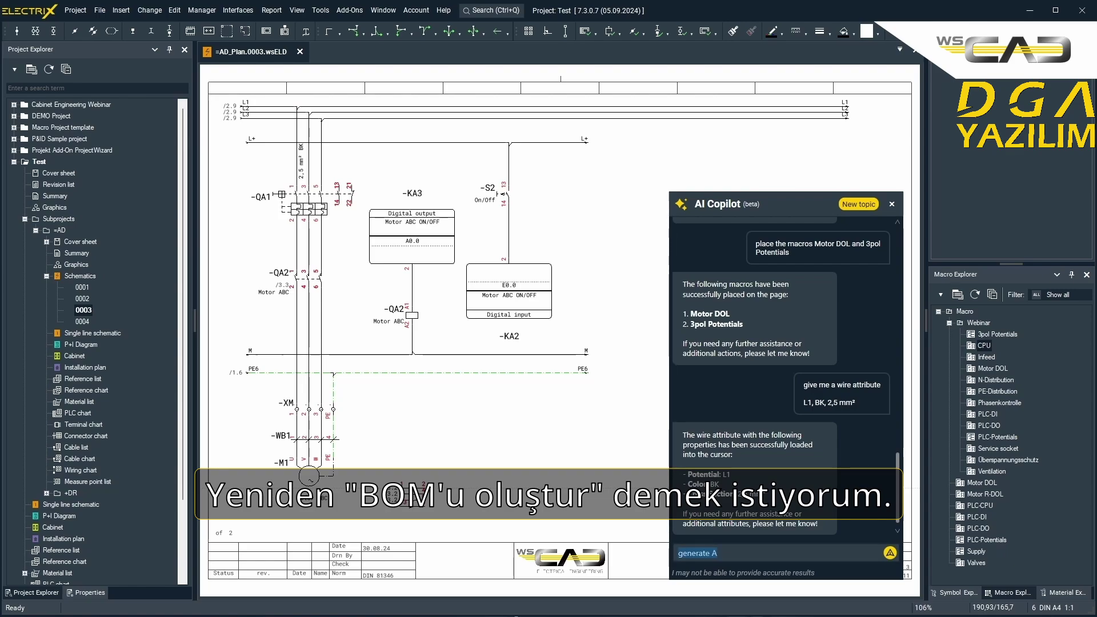
type("generate the BOM")
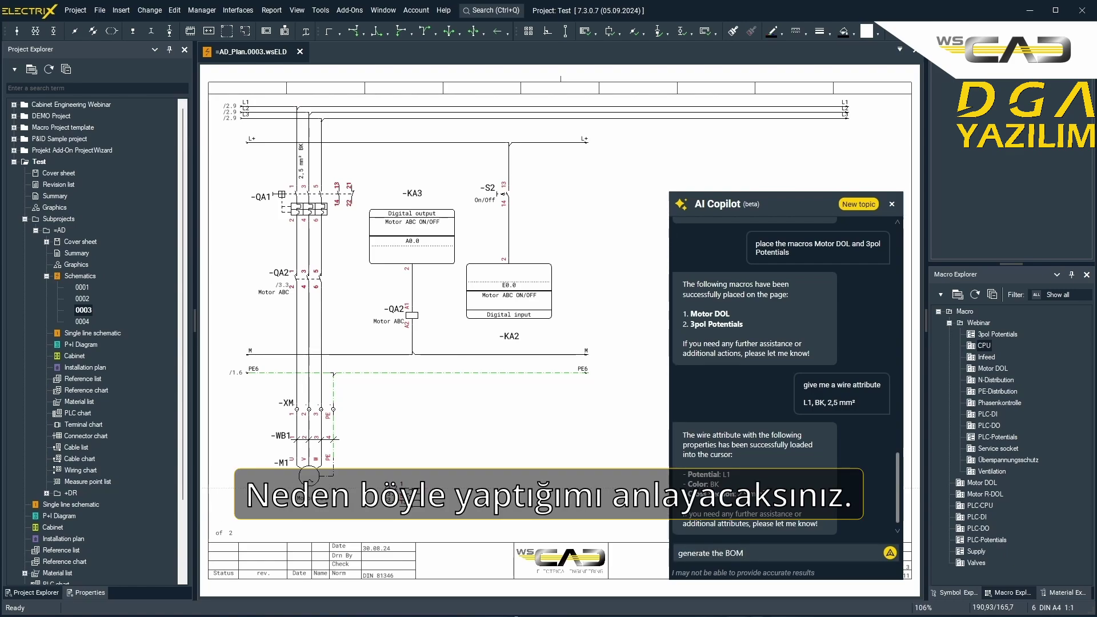
key("Return")
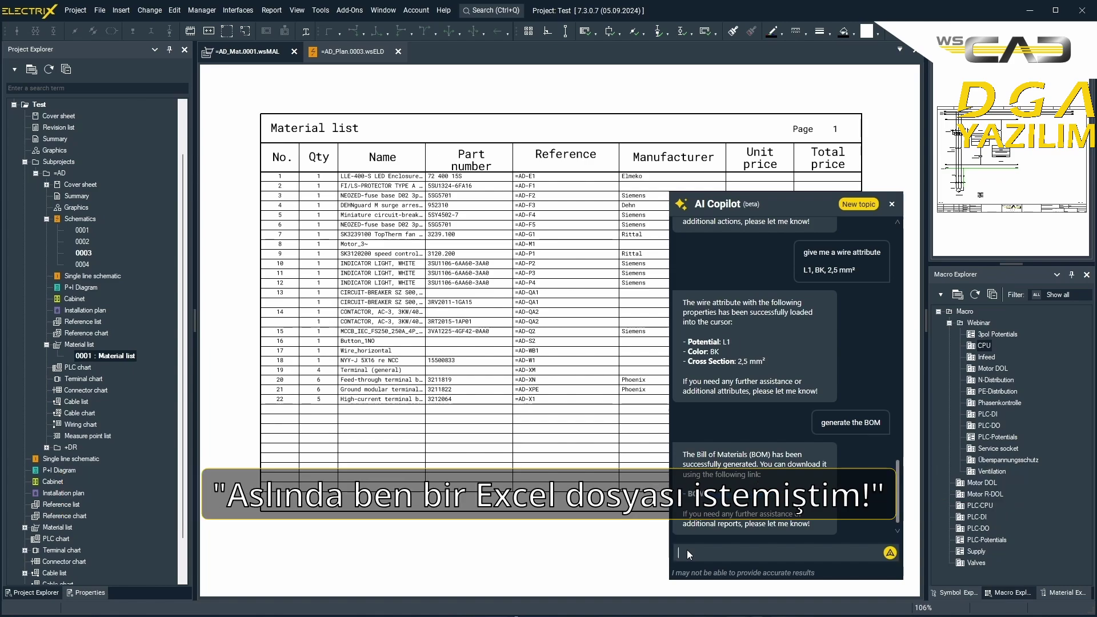
type("I actually wanted an Excel File")
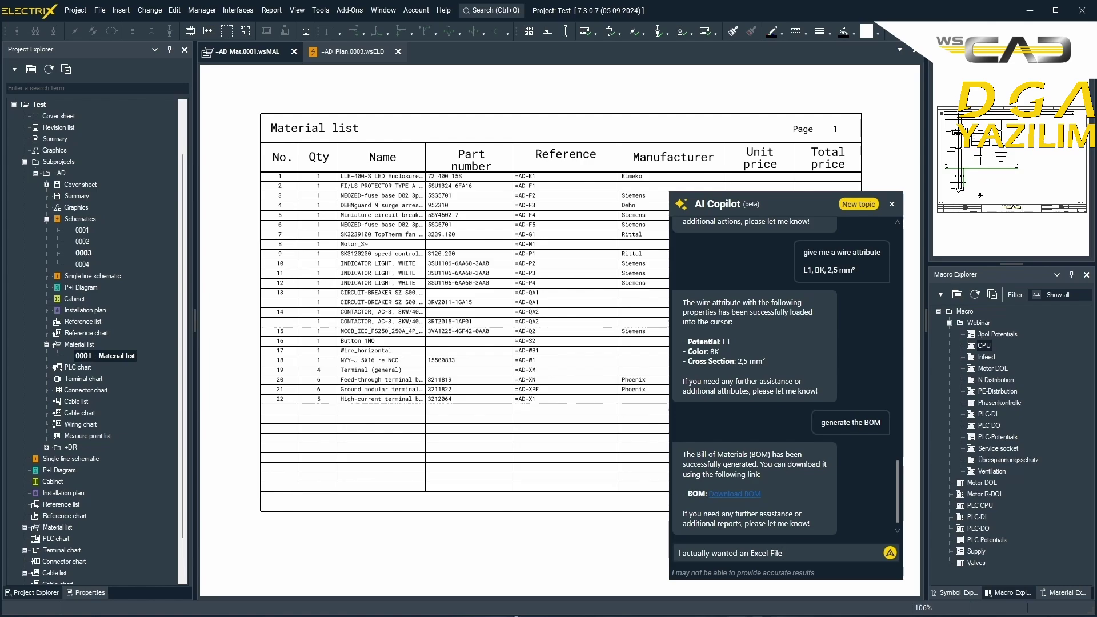
key("Return")
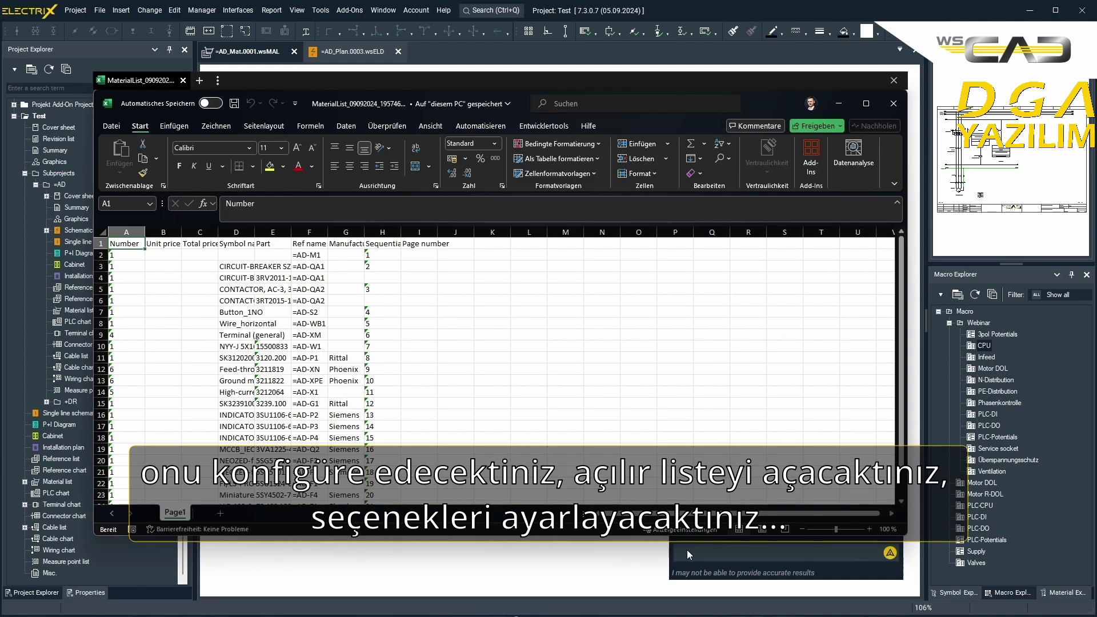
Review the exported material list down to its last row and close the Excel workbook
left_click(747, 445)
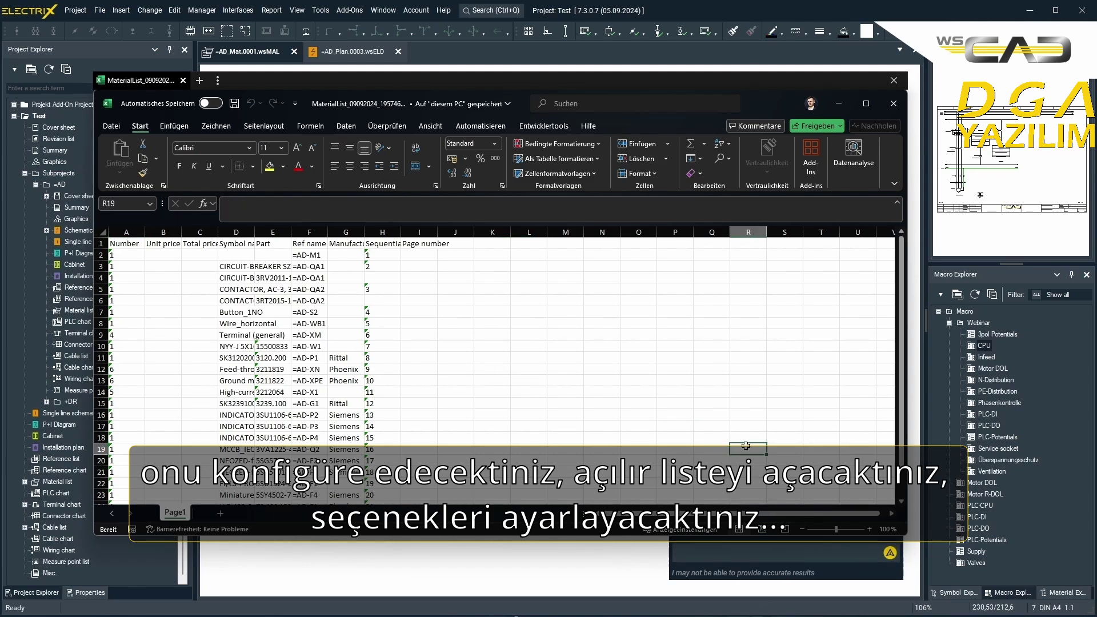
scroll(728, 436, "down", 2)
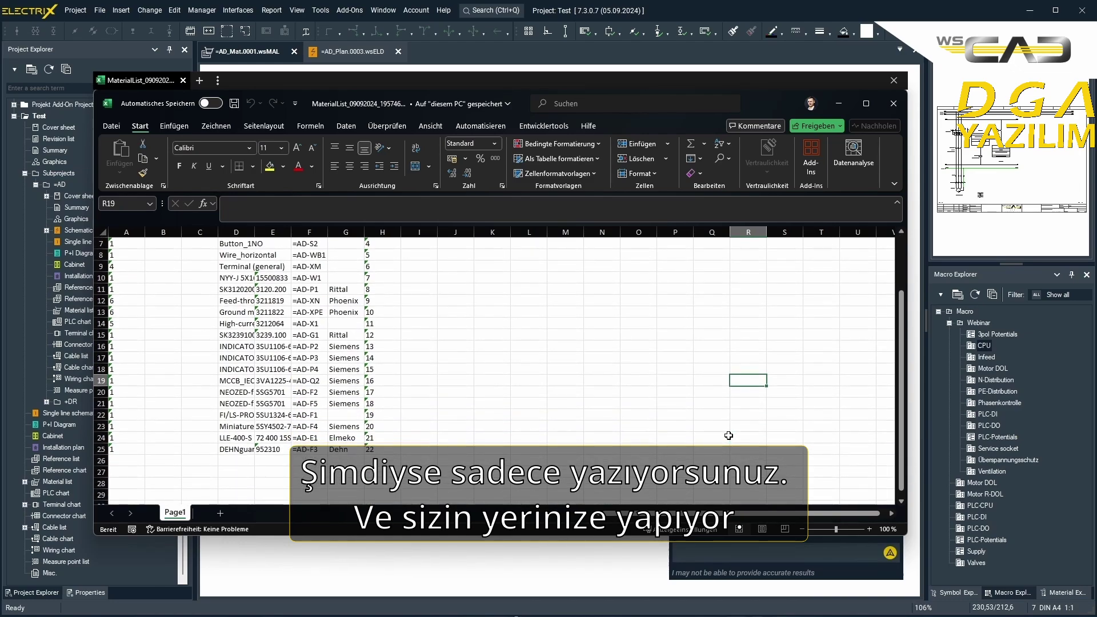
scroll(728, 436, "up", 2)
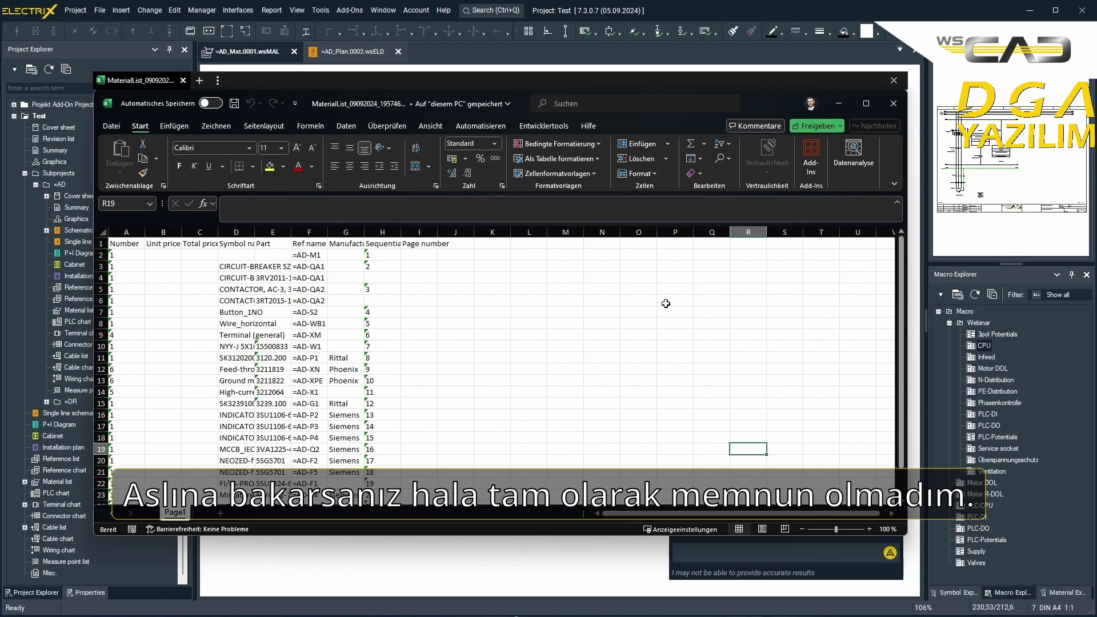
left_click(895, 105)
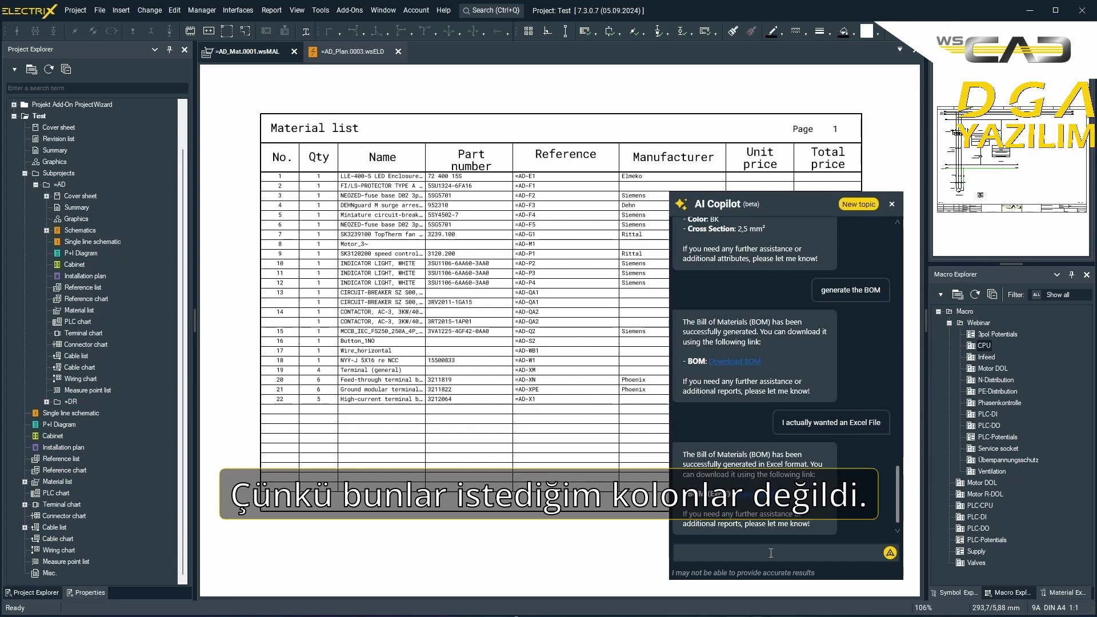
Ask the AI Copilot for the Excel file with the properties Part number, Manufacturer and Function text, and close the exported workbook
type("ok, sorry.")
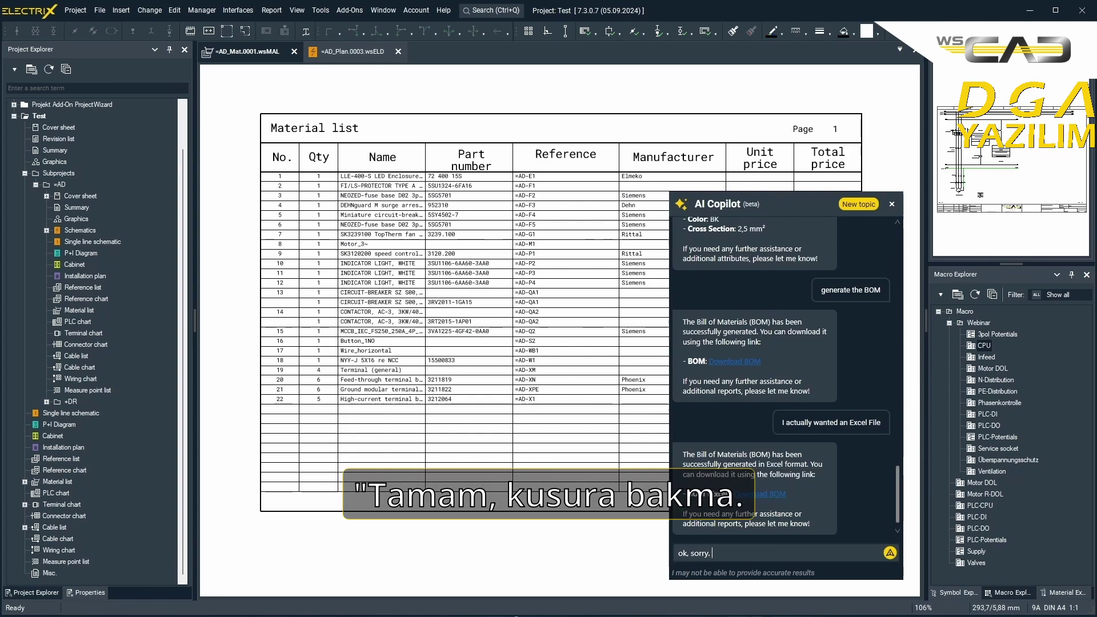
type(" I actually w")
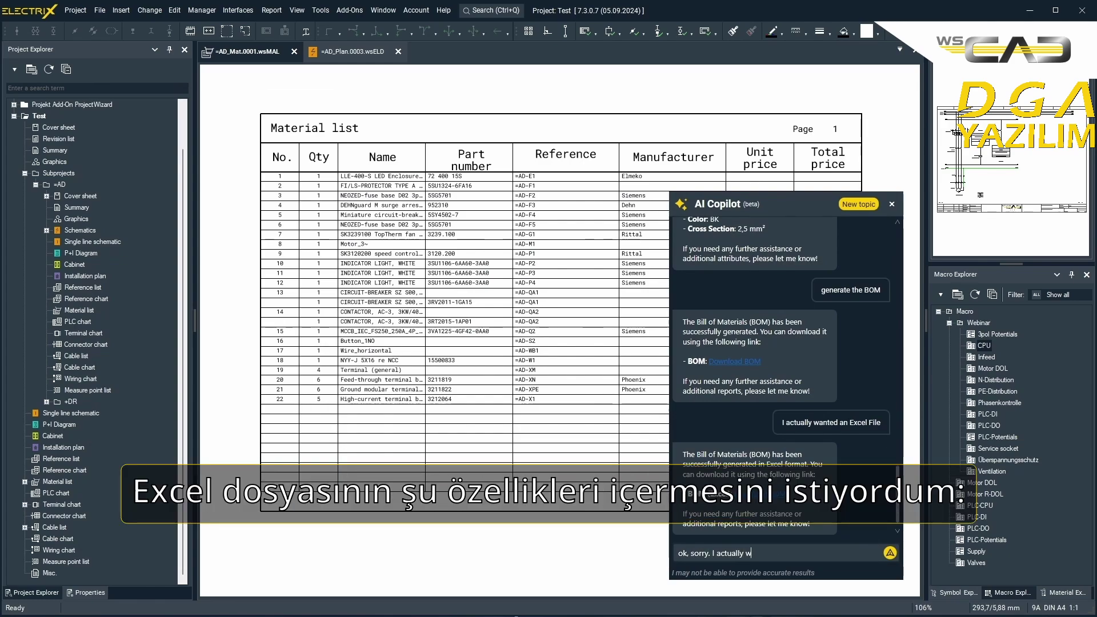
type("ant the Excel file to include the following")
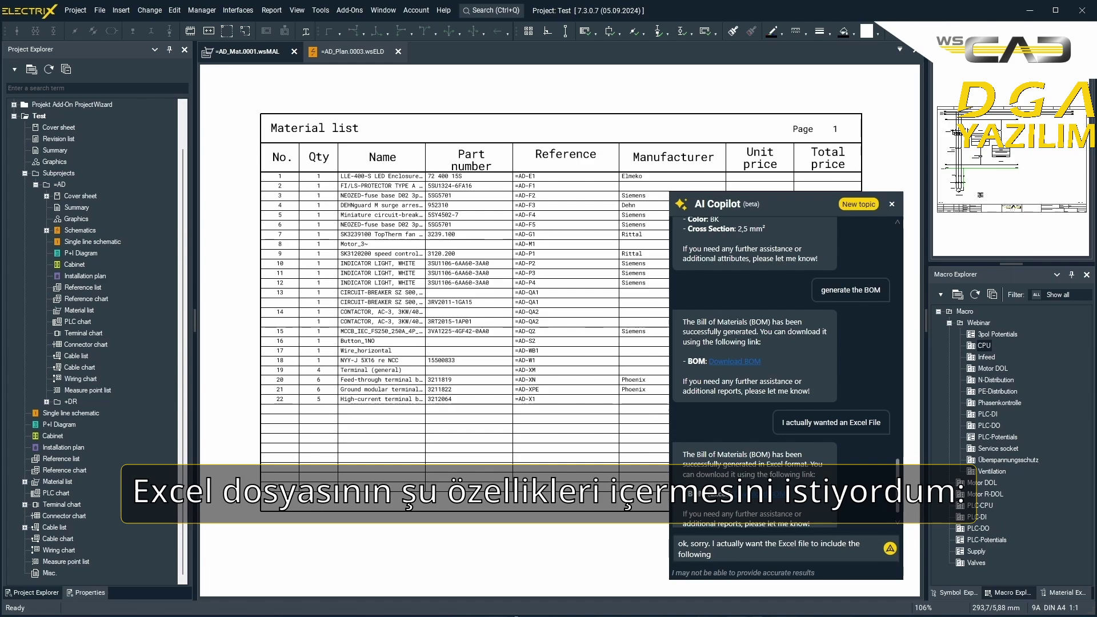
type(" pl")
type("operties")
key("shift+Return")
type("Part NUmber")
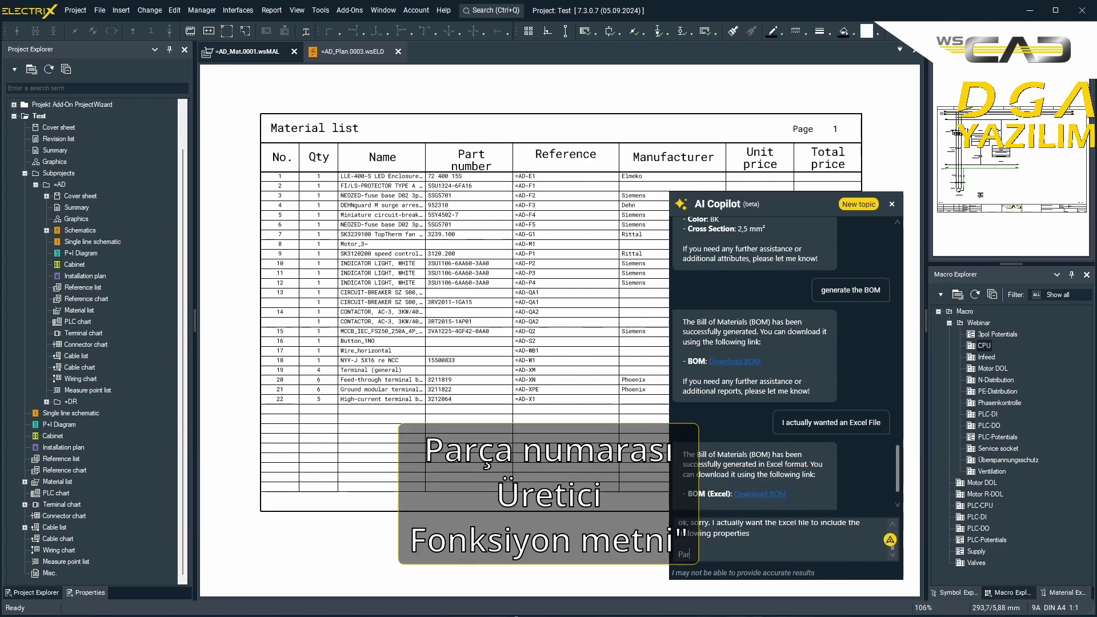
key("BackSpace")
key("BackSpace")
key("BackSpace")
key("BackSpace")
key("BackSpace")
key("BackSpace")
type("number")
key("shift+Return")
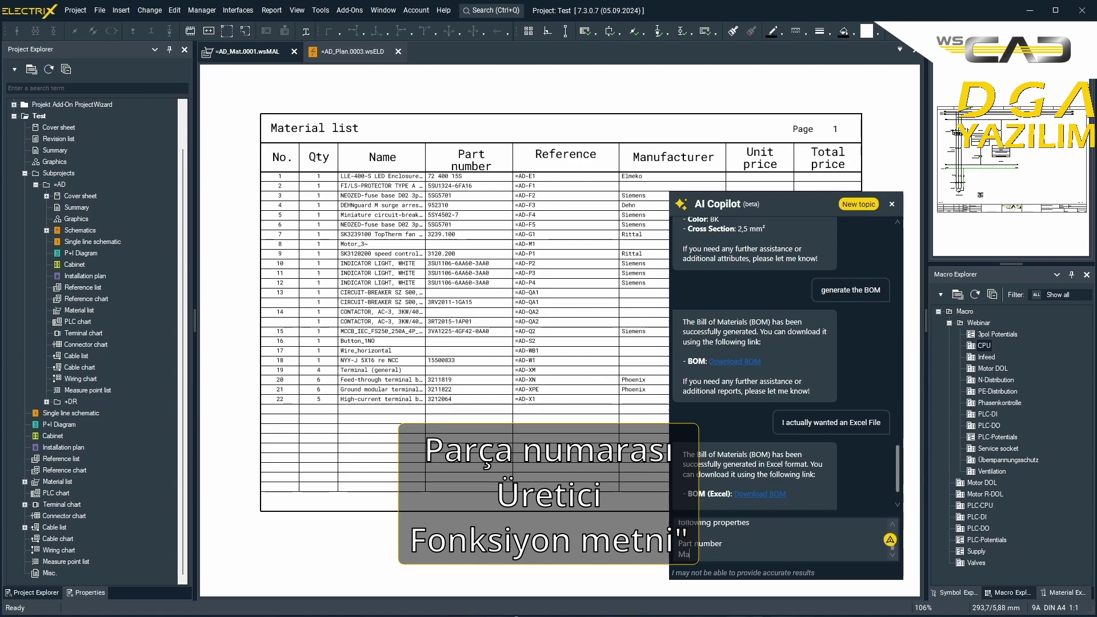
type("Manufacturer")
key("shift+Return")
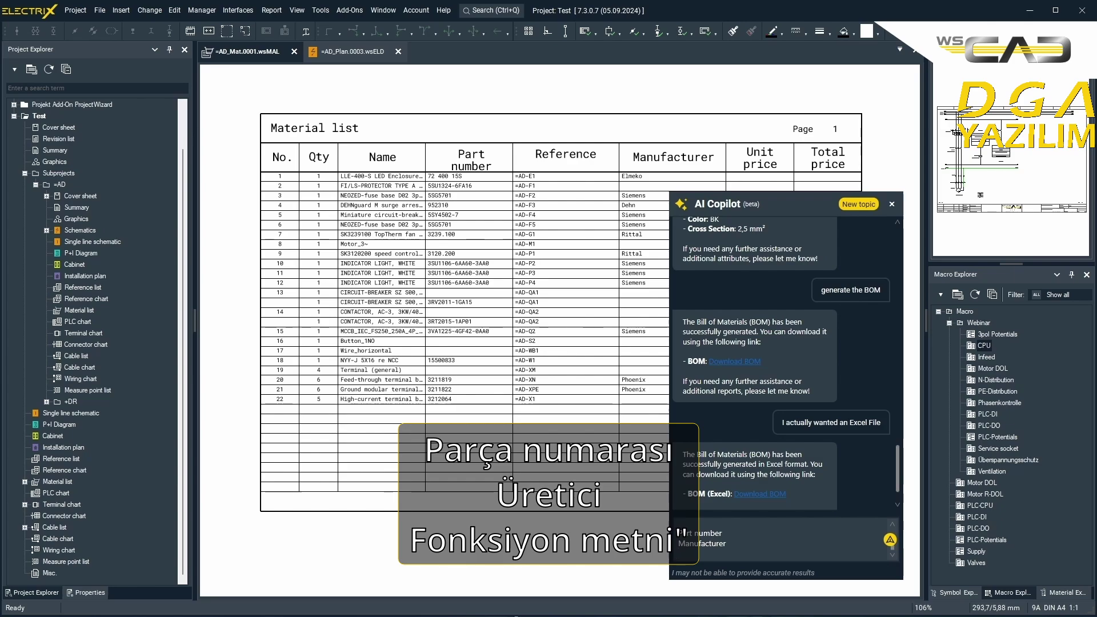
type("Function text")
key("Return")
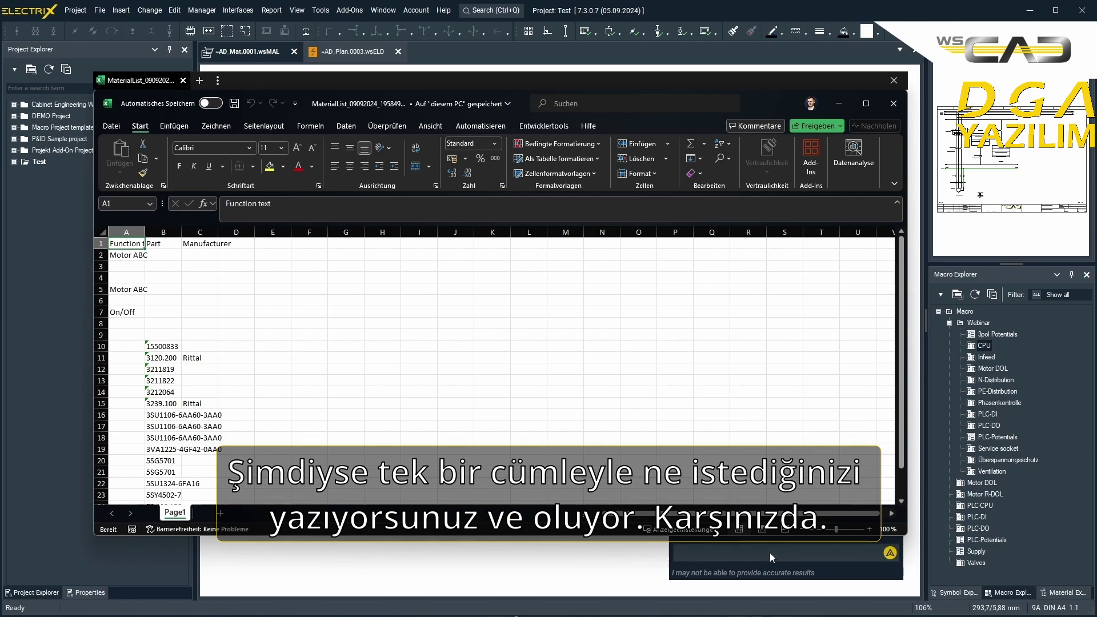
left_click(891, 112)
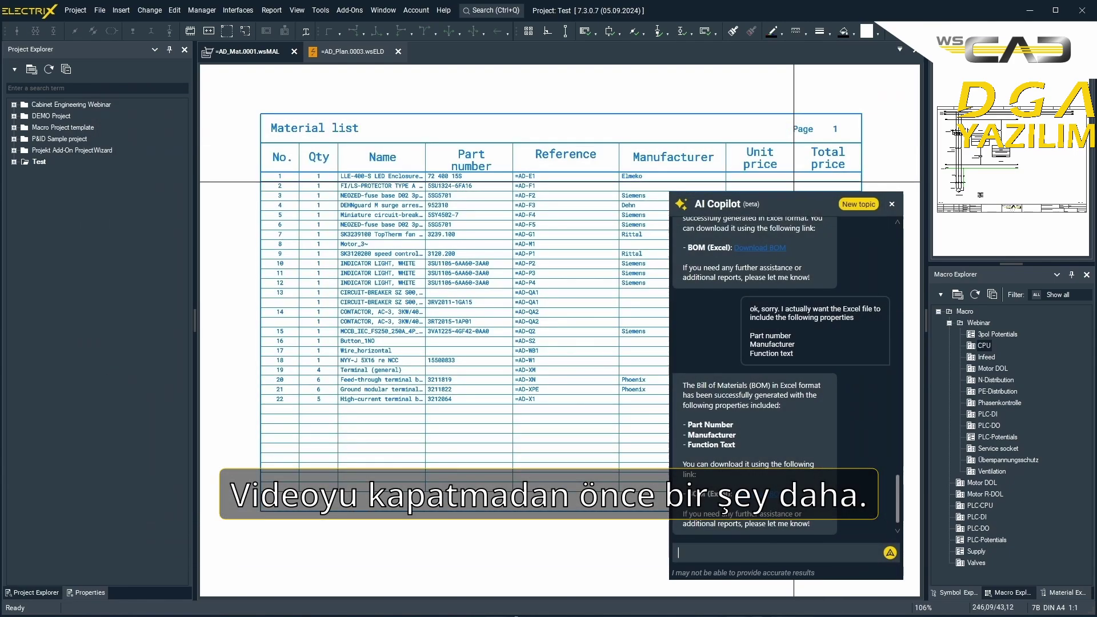
Expand the Test project and advance from schematic page 0003 to an empty page 0004
double_click(30, 160)
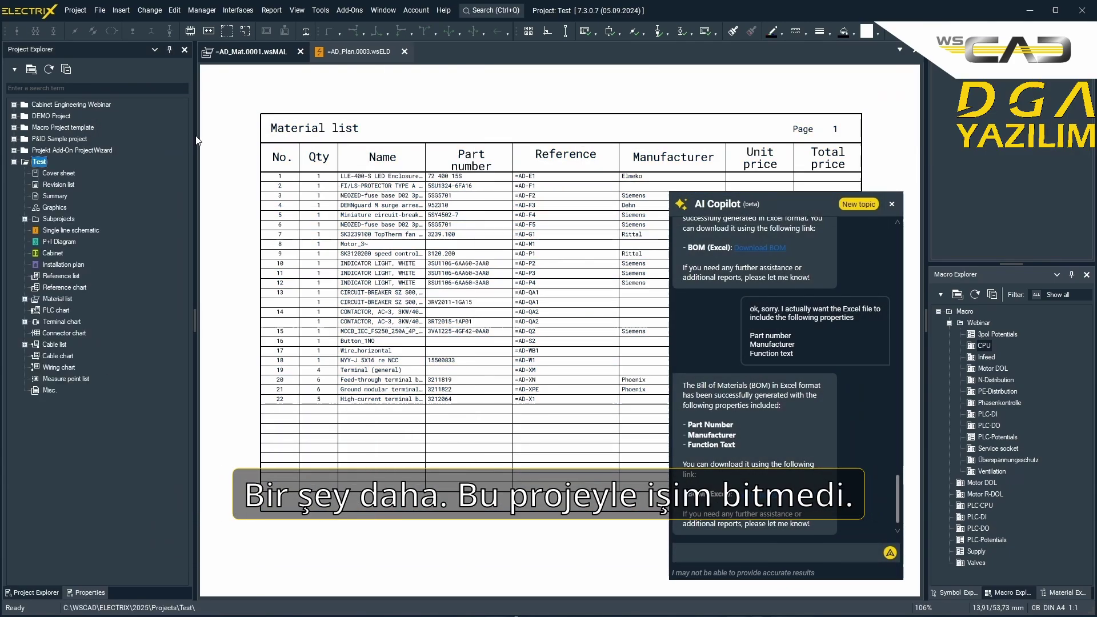
left_click(351, 50)
key("Page_Down")
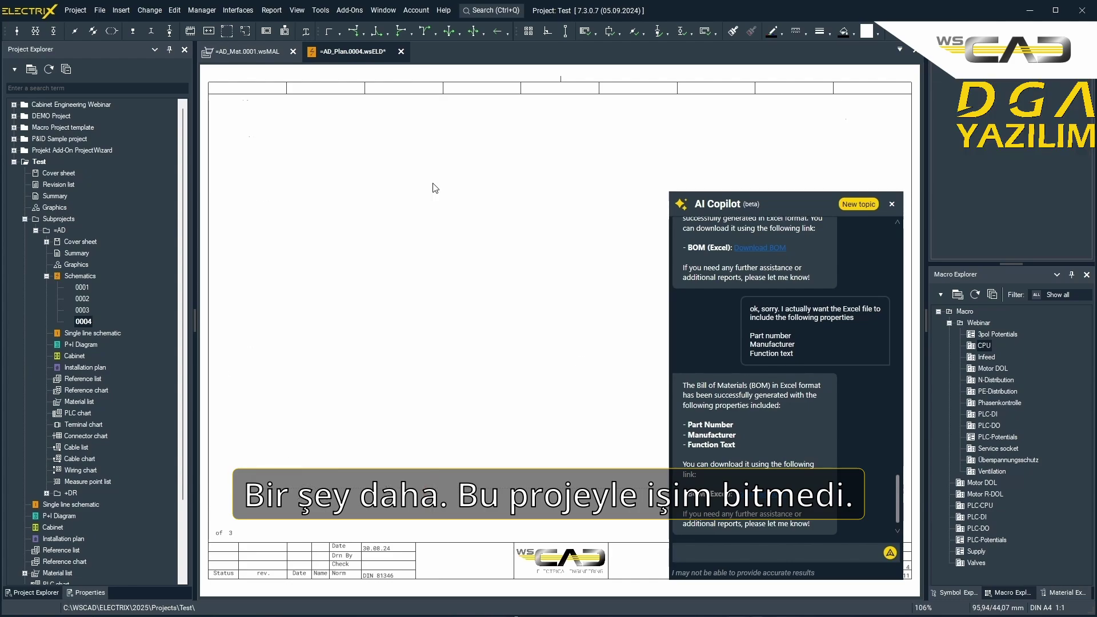
Begin an AI Copilot request to place the macros CPU and PLC-Potentials
left_click(729, 551)
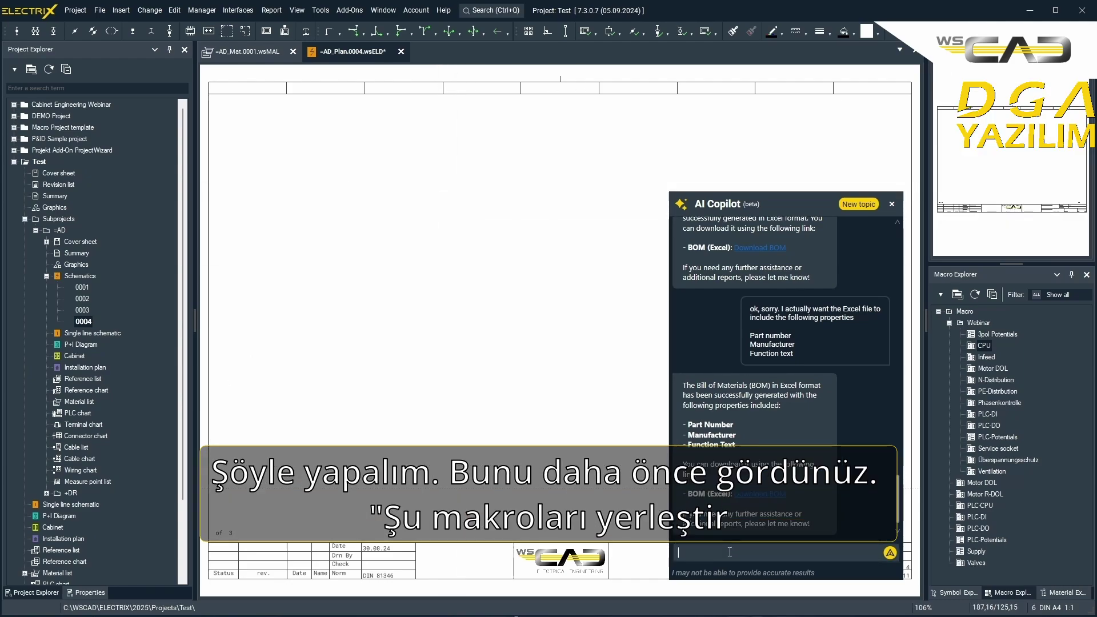
type("place the macros CPU")
key("shift+Return")
type("PLC")
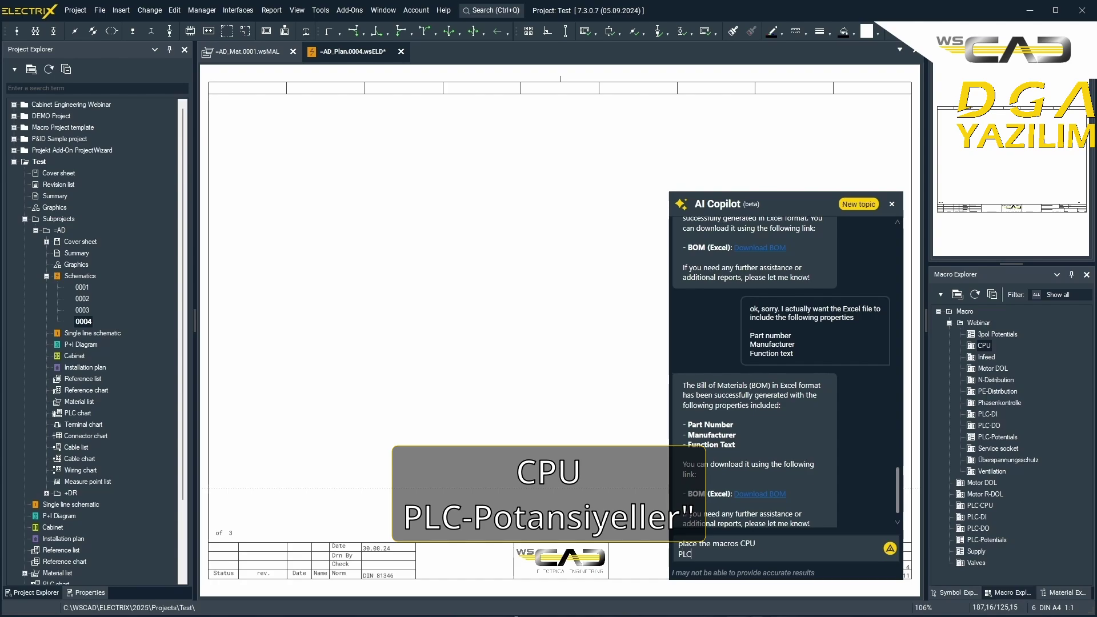
type("-Potentials")
key("shift+Return")
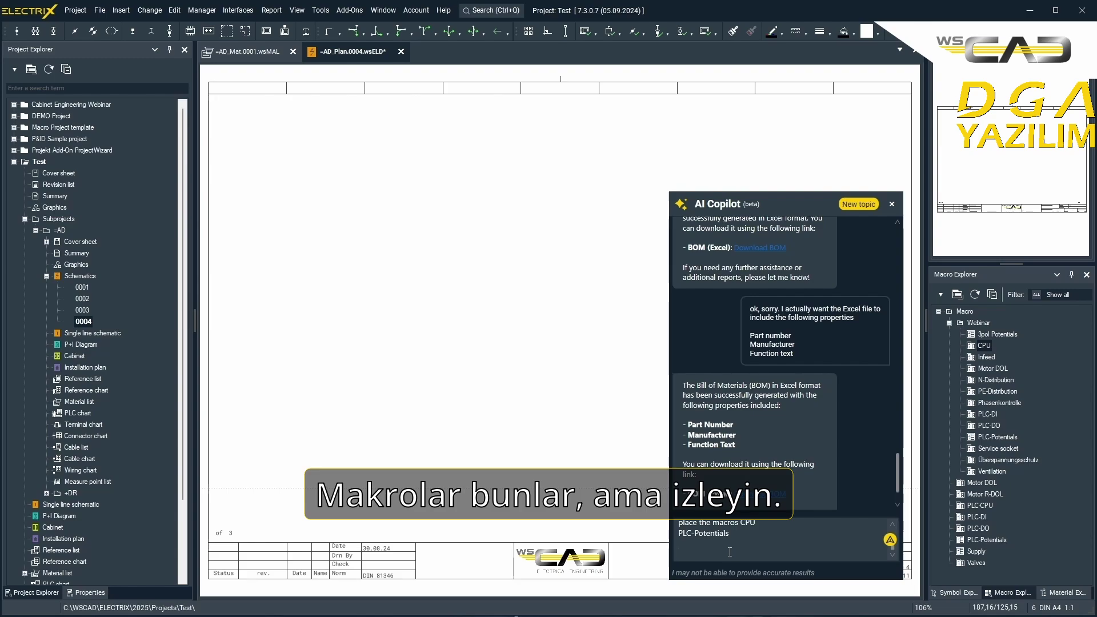
Extend the request with a wire attribute of Potential 24VDC, cross section 0,75 mm² and generation of the cover sheet, and send it
type("and give me")
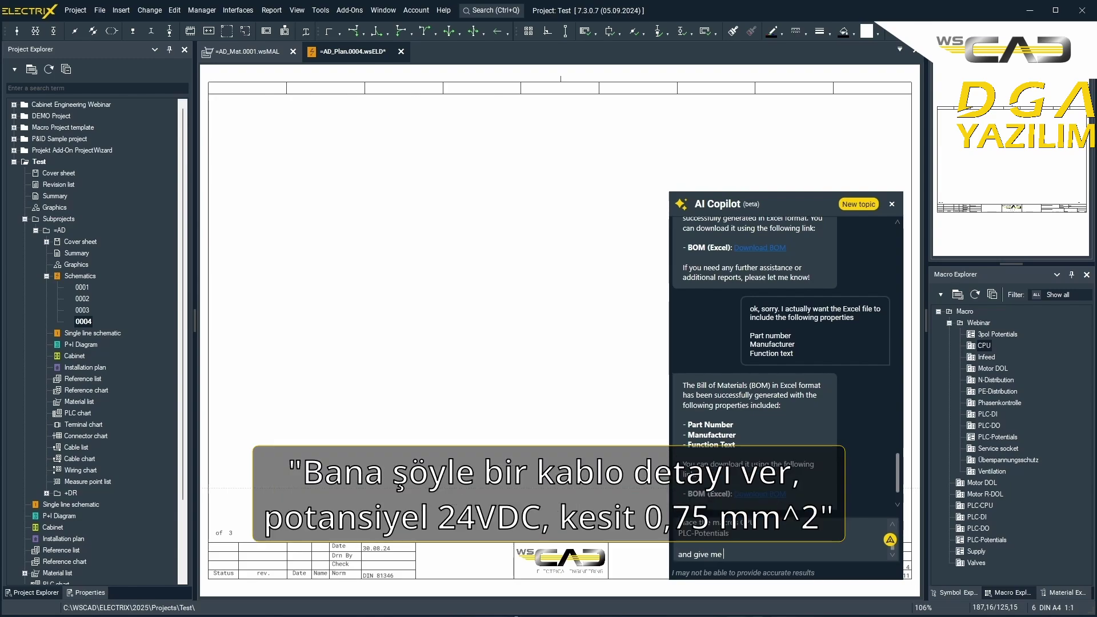
type(" a wire attribute with")
type("Potential 24")
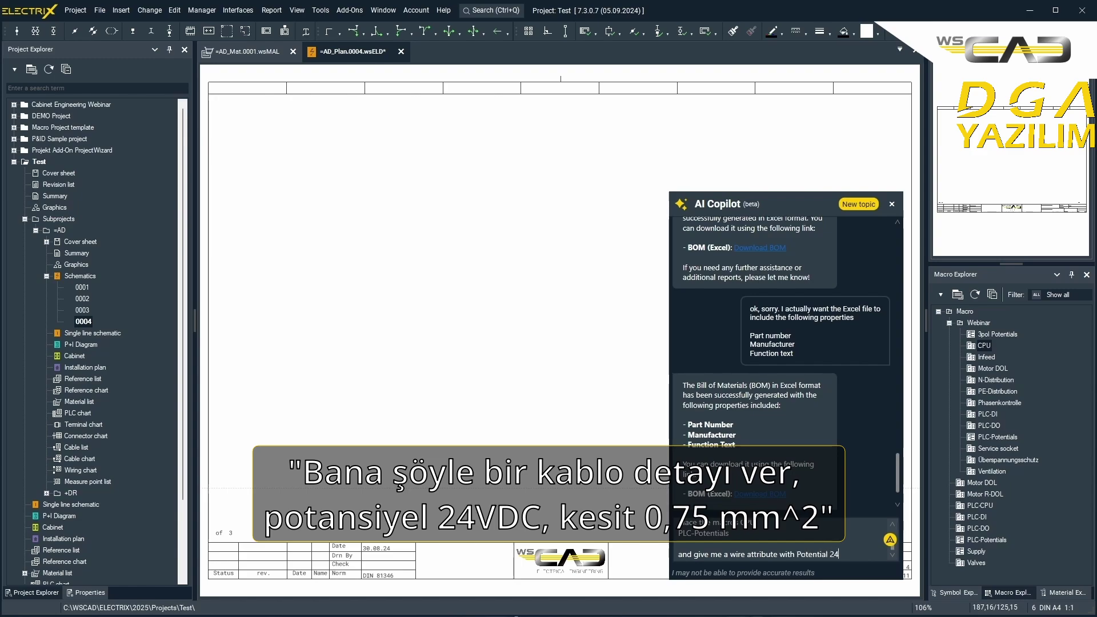
type("VDC, cross section ")
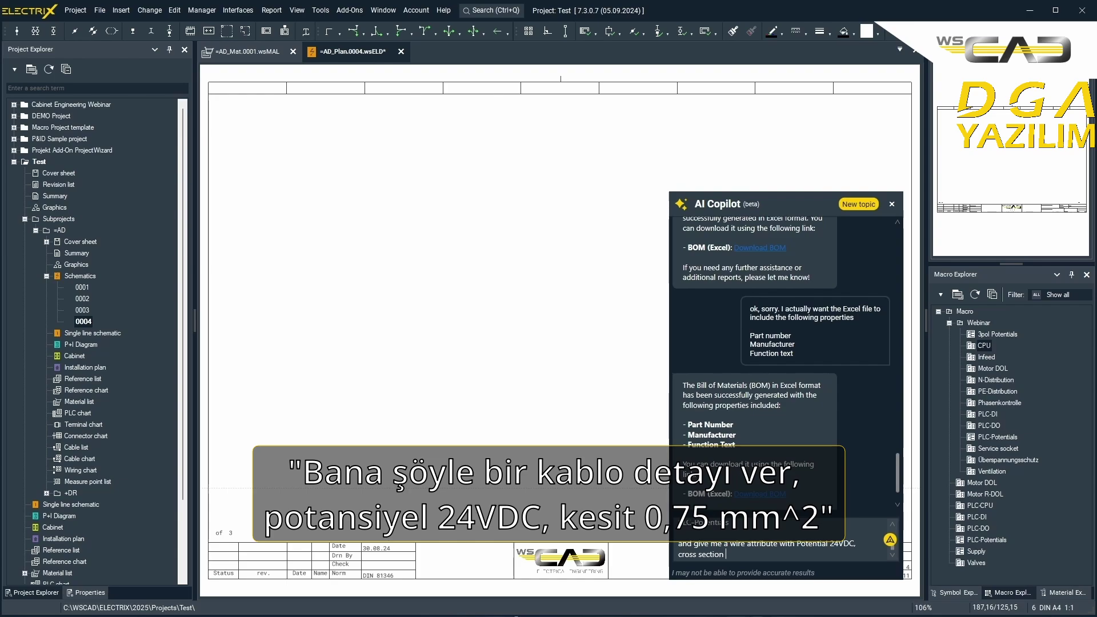
type("0,75 mm² and")
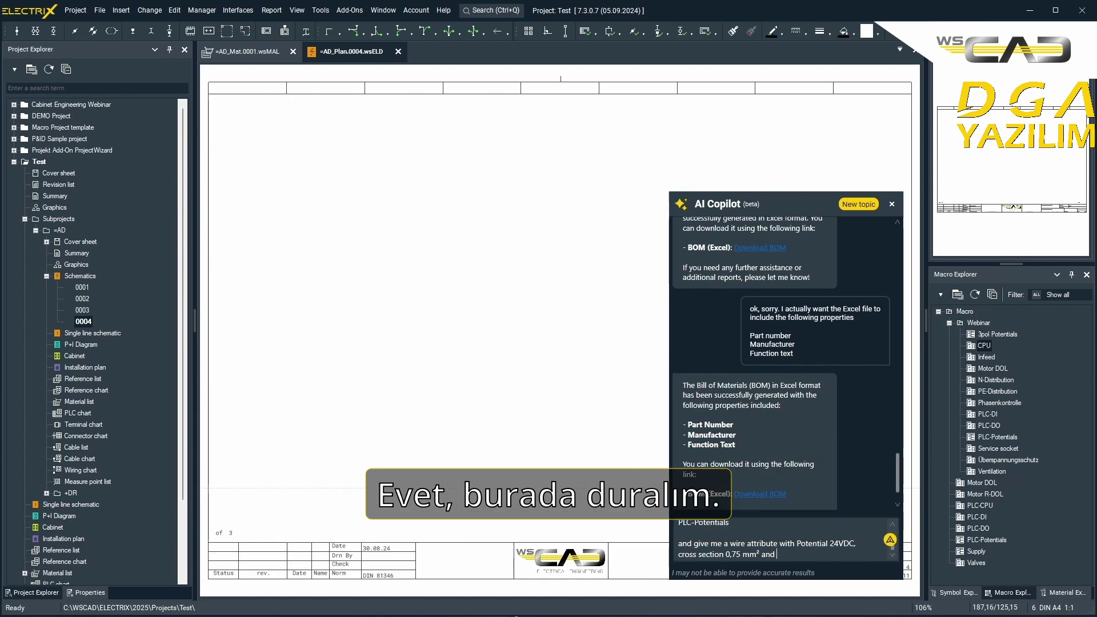
type("also")
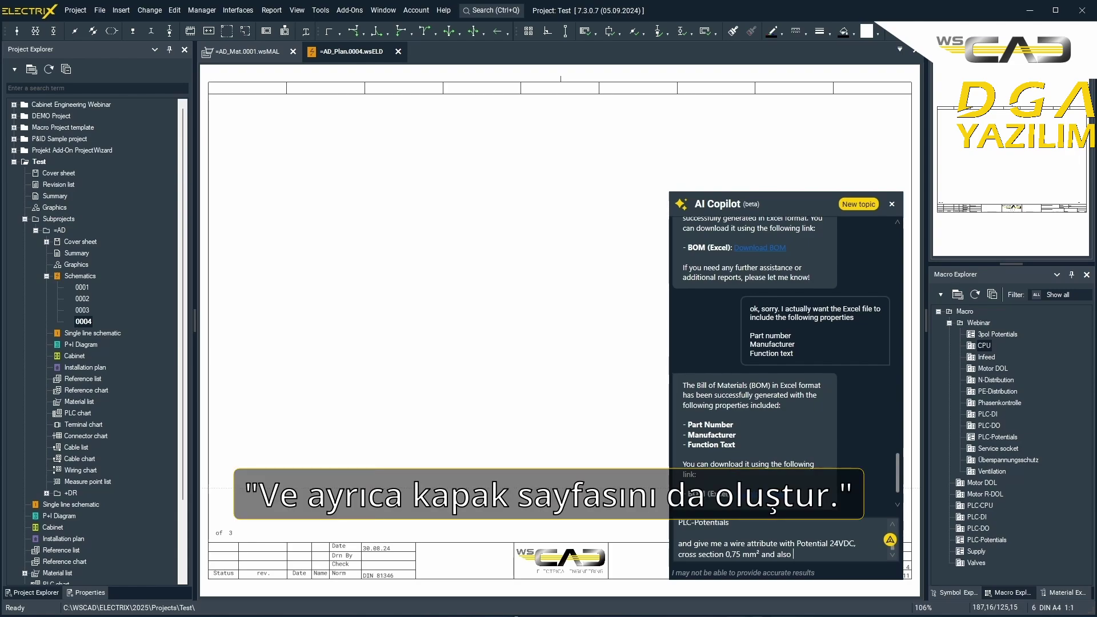
type(" generate the cover sheet")
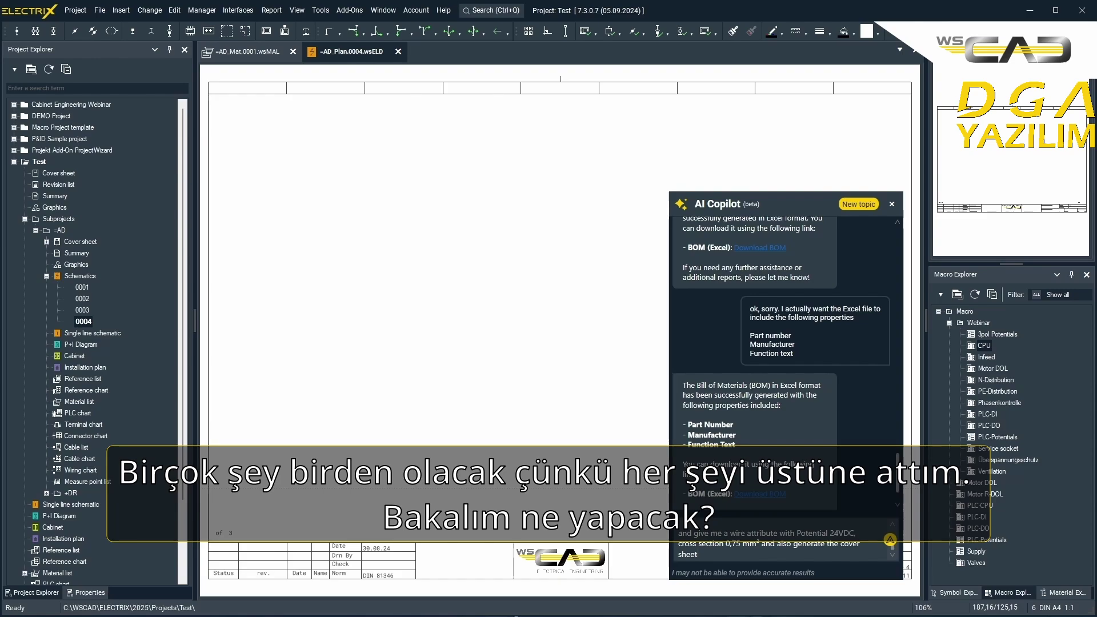
key("Return")
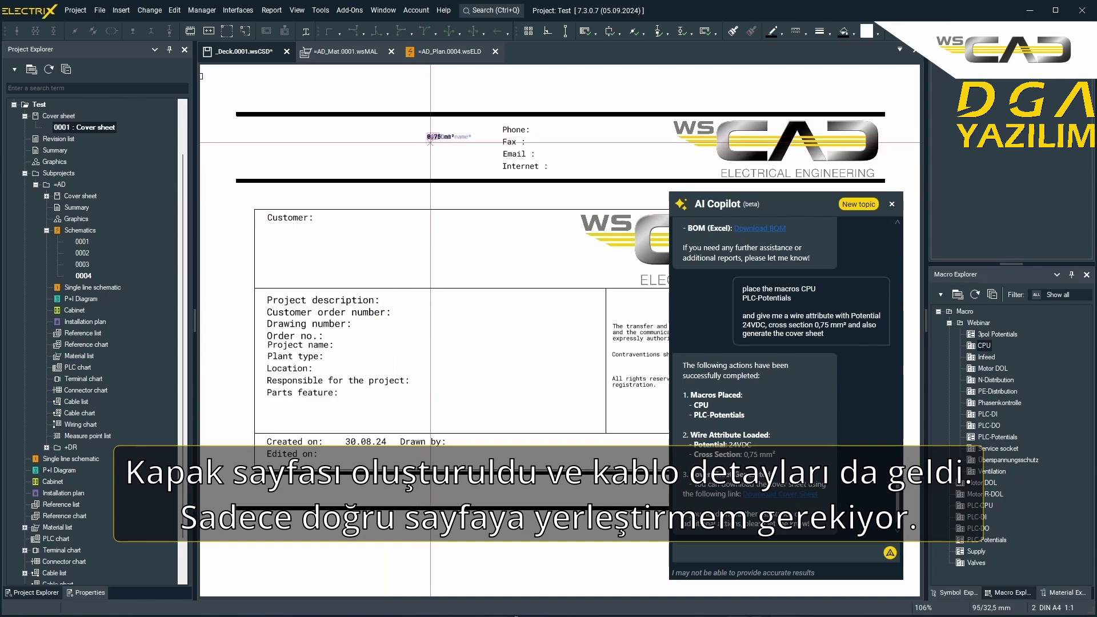
Place the loaded 0,75 mm² wire attribute on the L+ wire above -KA1 on schematic page 0004, and end the placement
left_click(440, 52)
scroll(375, 179, "up", 3)
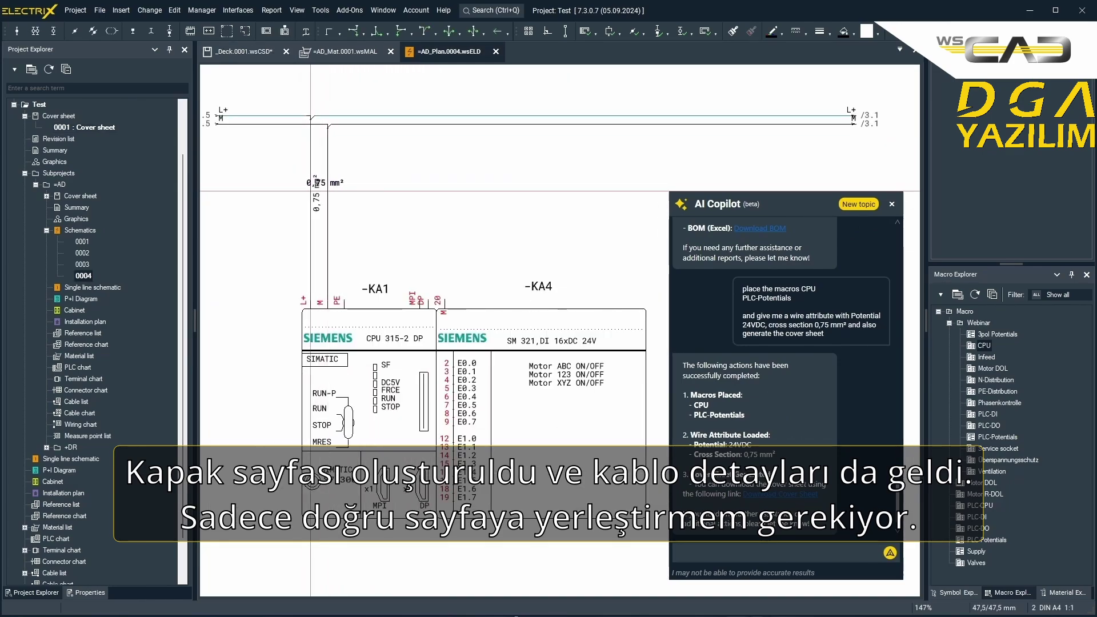
key("Escape")
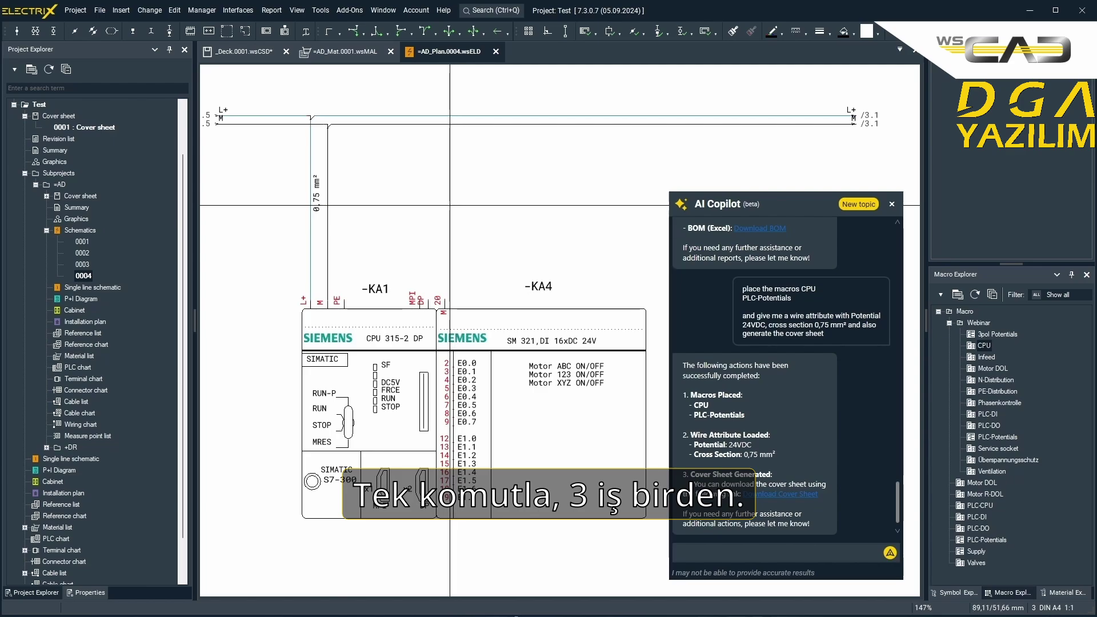